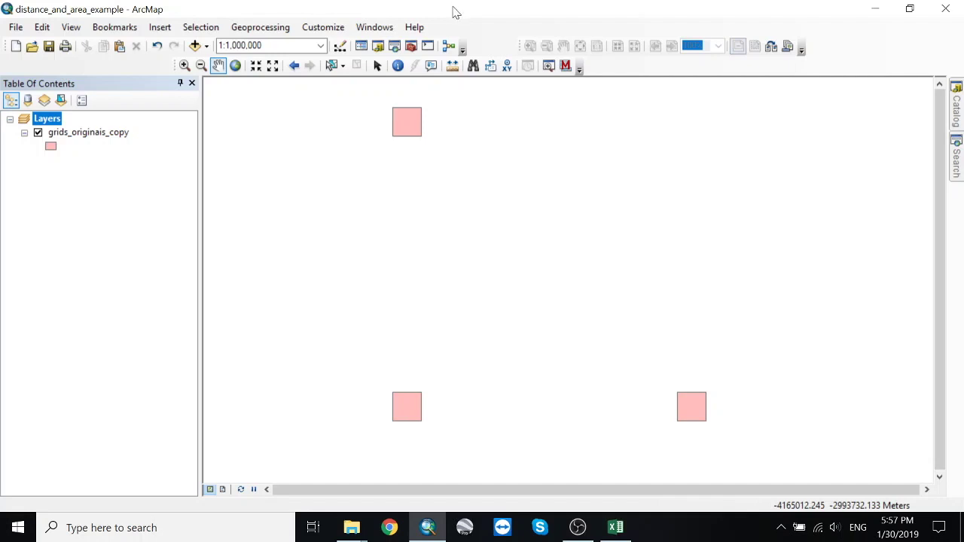
Step: Measure the length of the upper edge of the lower-left grid square between its two vertices
left_click(452, 73)
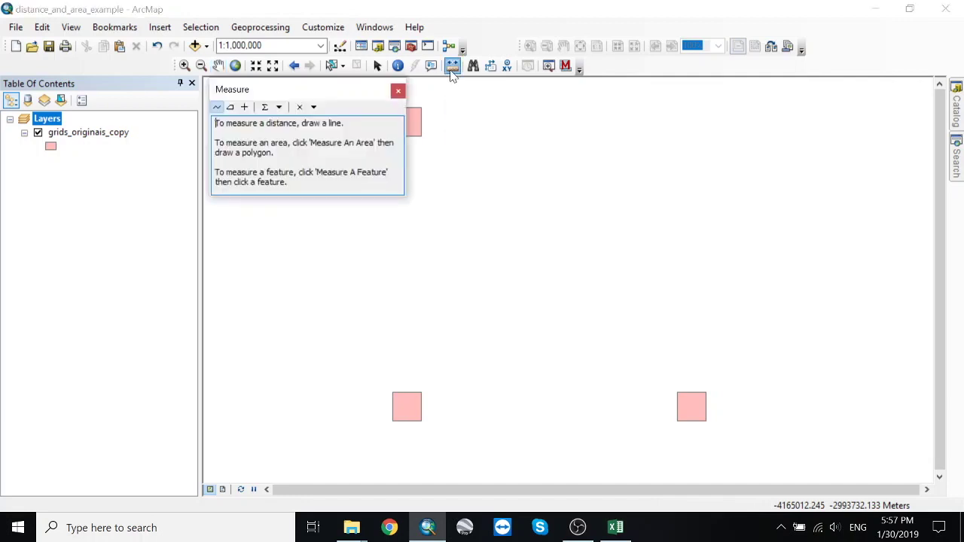
left_click_drag(327, 90, 286, 109)
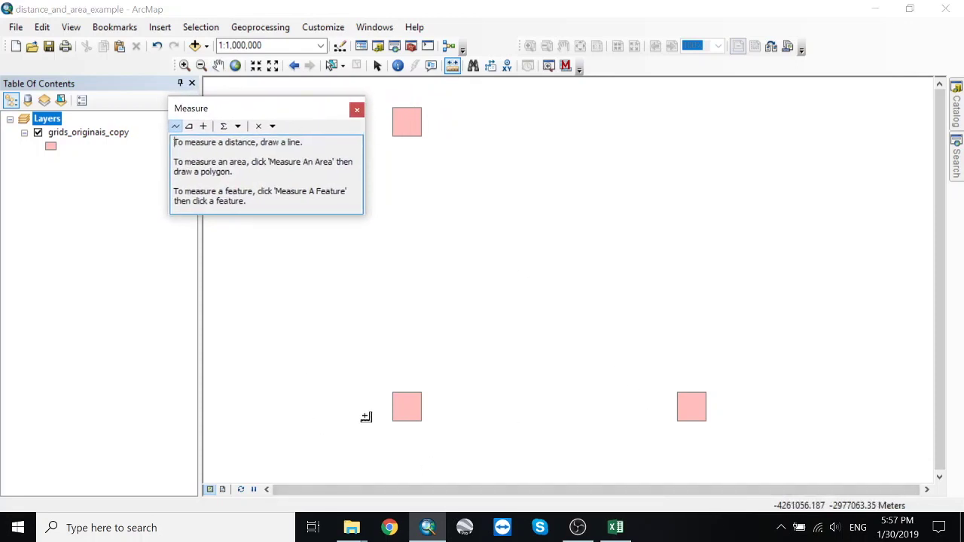
scroll(387, 415, "down", 7)
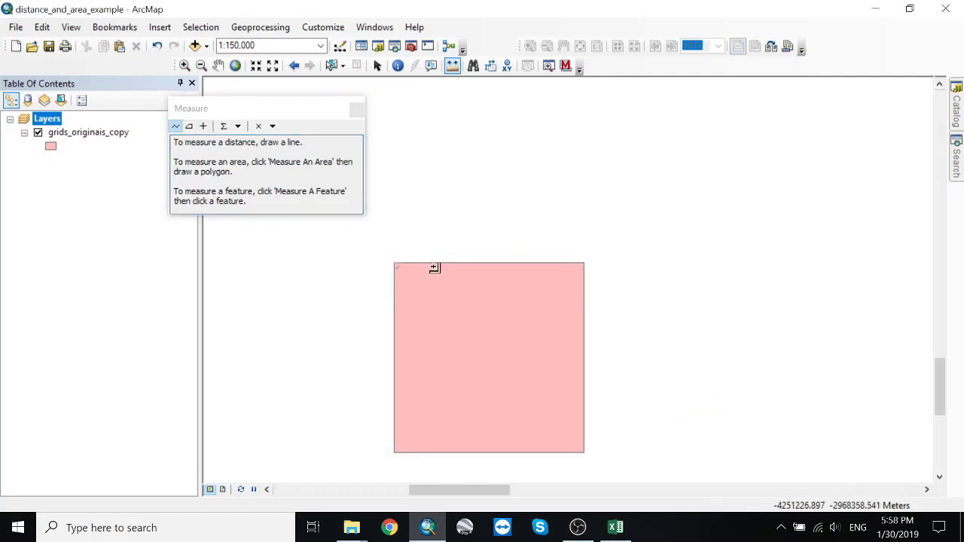
double_click(582, 262)
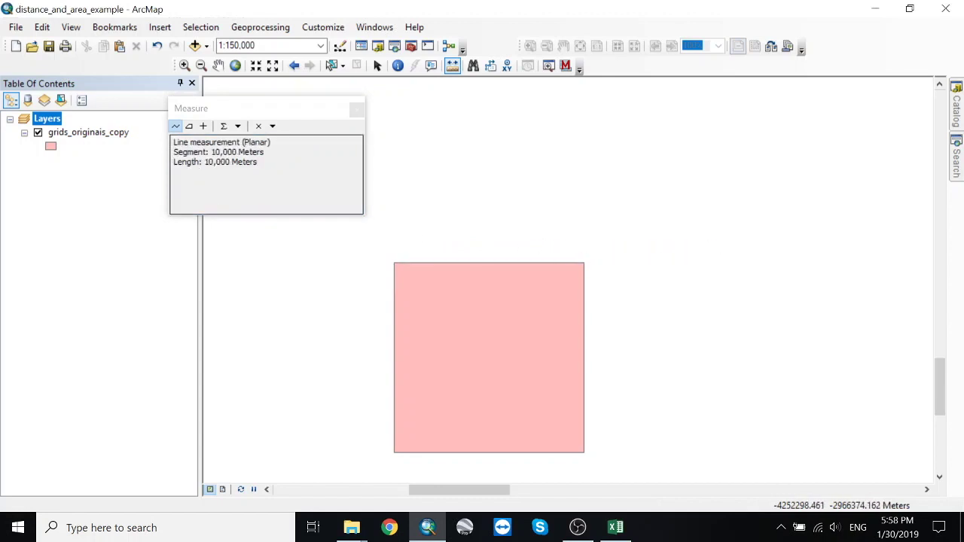
Step: Measure the area of the lower-left grid square by tracing its four corner vertices
left_click(194, 137)
left_click(190, 126)
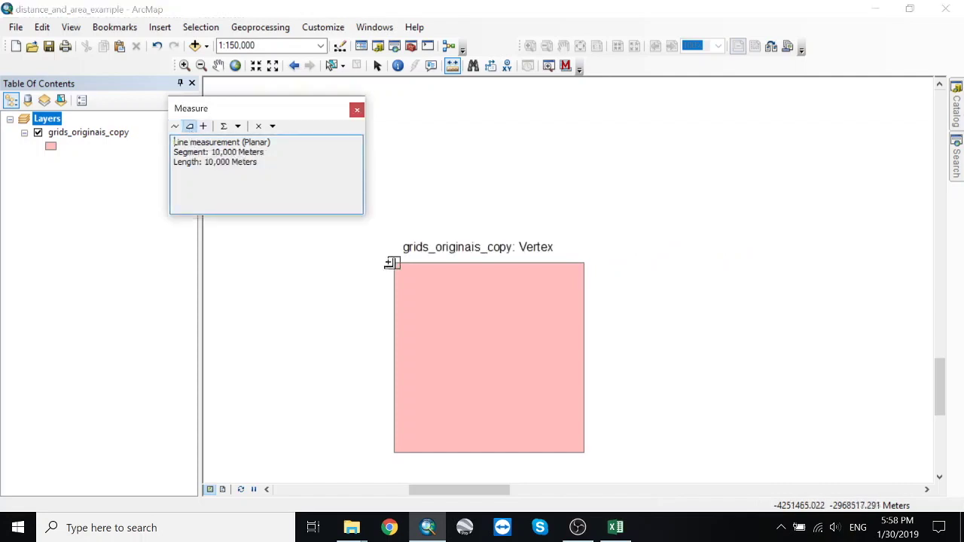
left_click(392, 263)
left_click(581, 263)
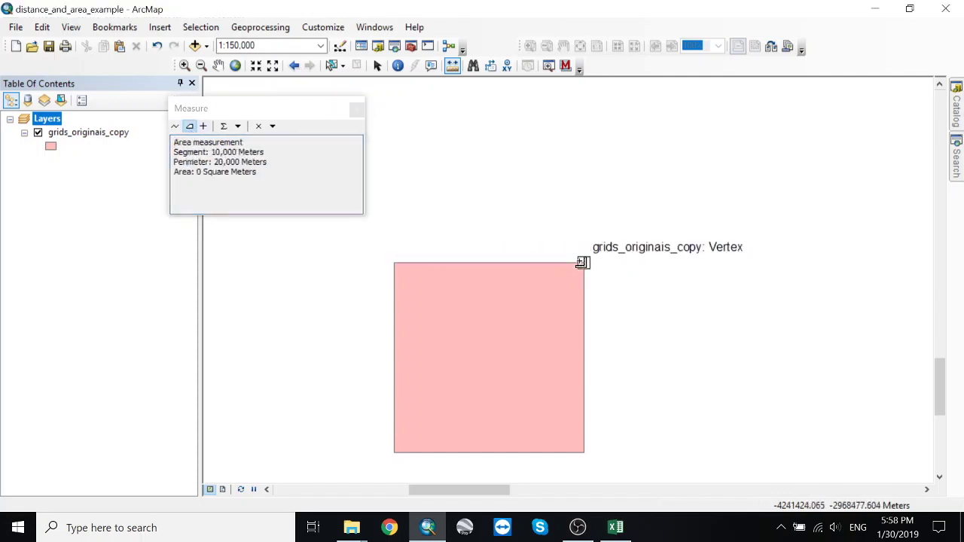
left_click(581, 452)
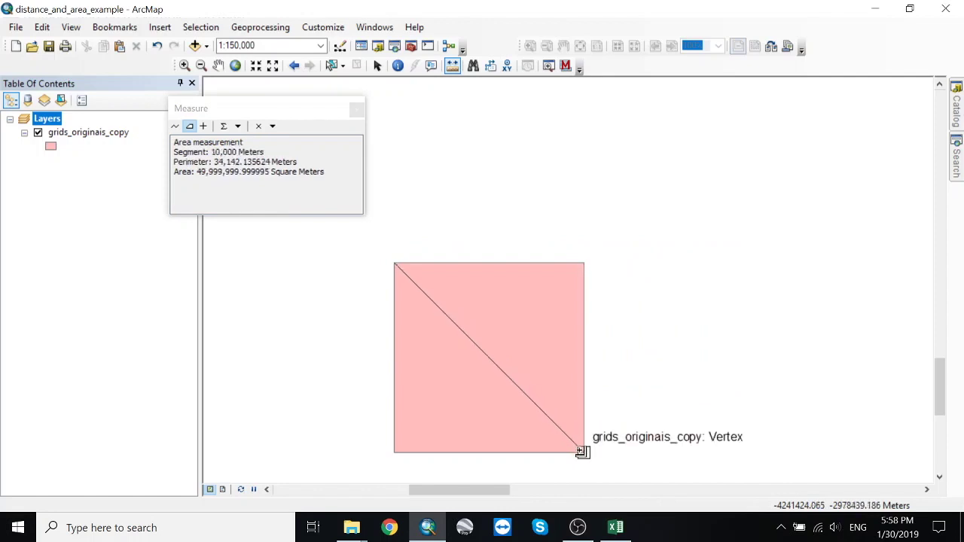
double_click(395, 452)
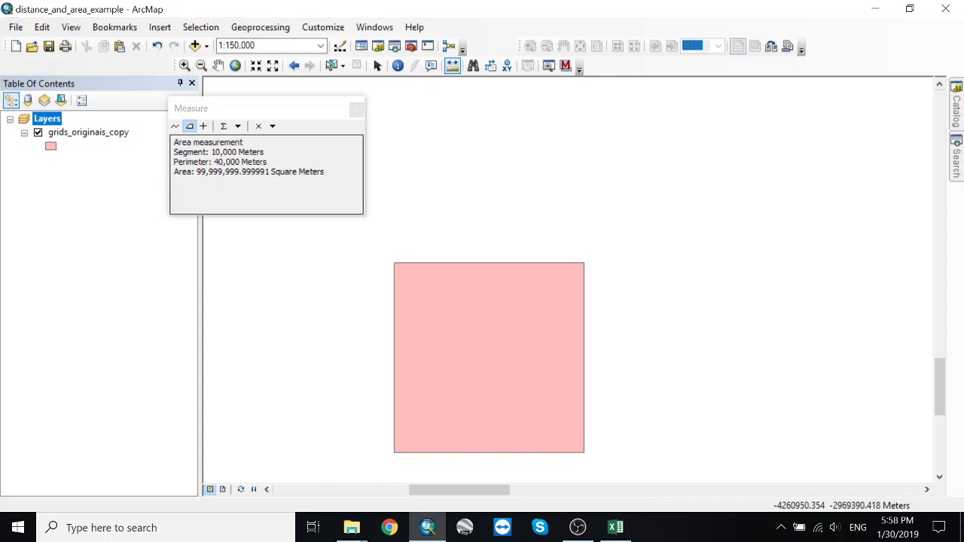
Step: Measure the distances from the lower-left square's upper-right corner to the matching corners of the upper and lower-right squares
left_click(234, 66)
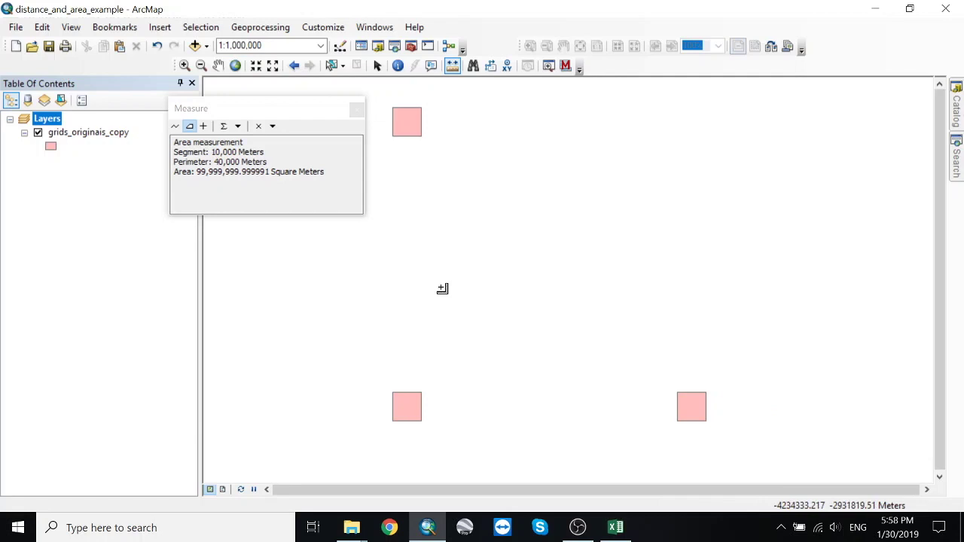
left_click(175, 128)
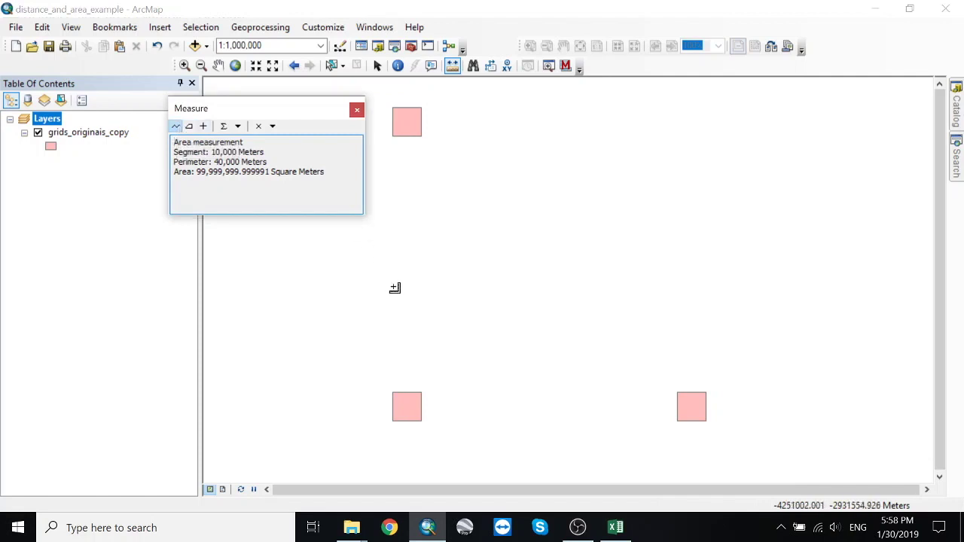
left_click(420, 392)
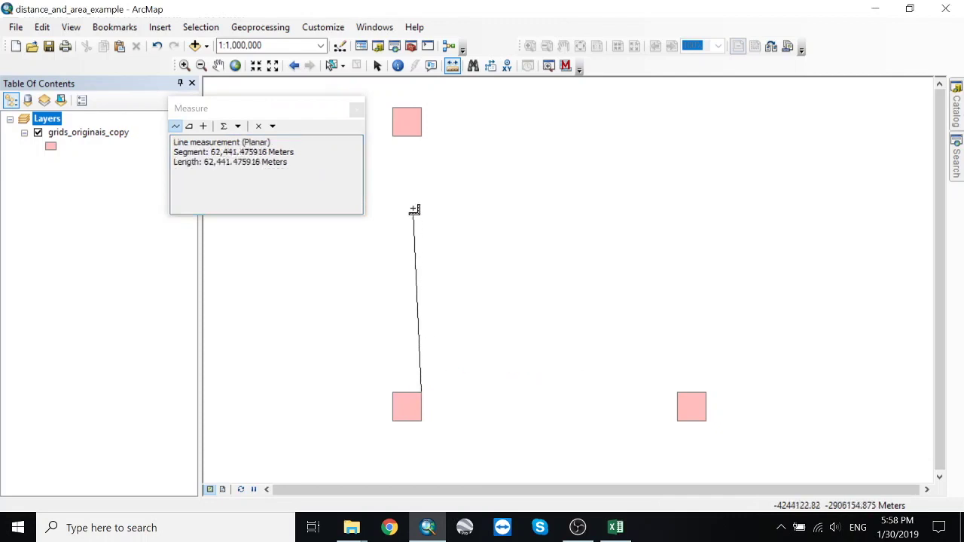
double_click(420, 110)
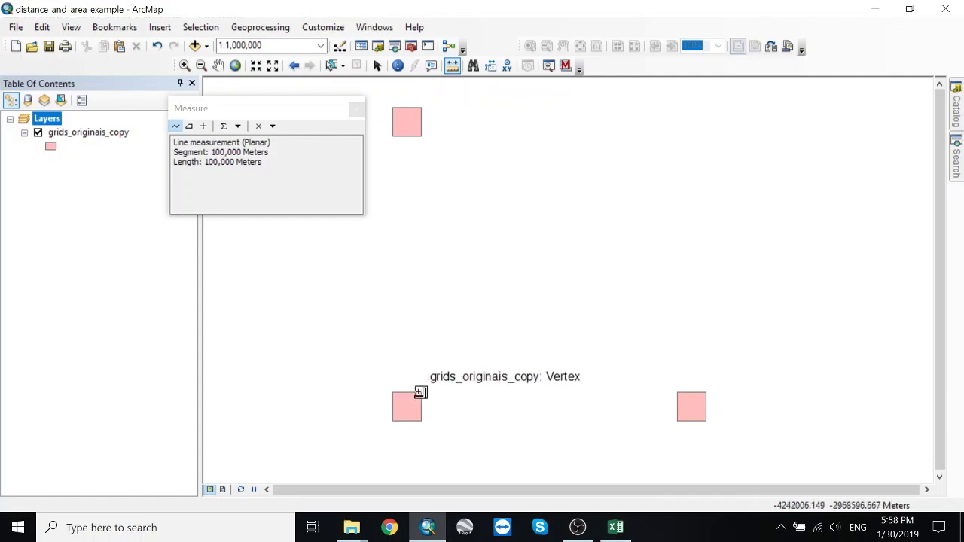
left_click(420, 392)
double_click(705, 391)
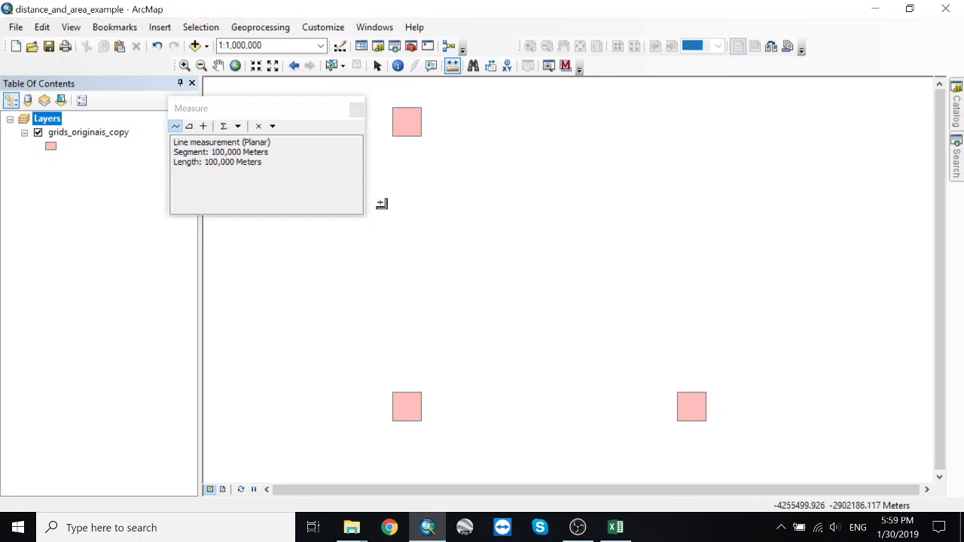
left_click(358, 111)
left_click(359, 112)
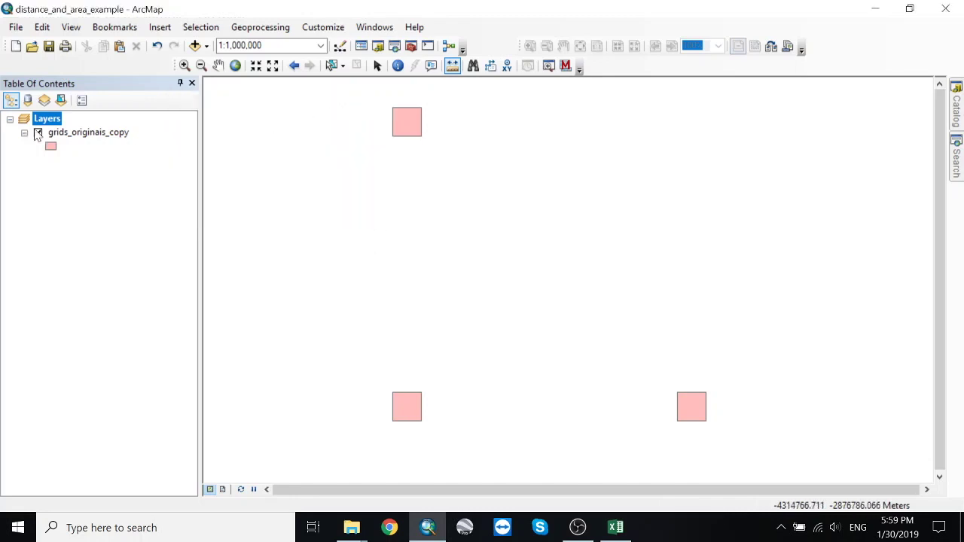
Step: Change the data frame's coordinate system to the projected continental system South America Equidistant Conic
double_click(46, 118)
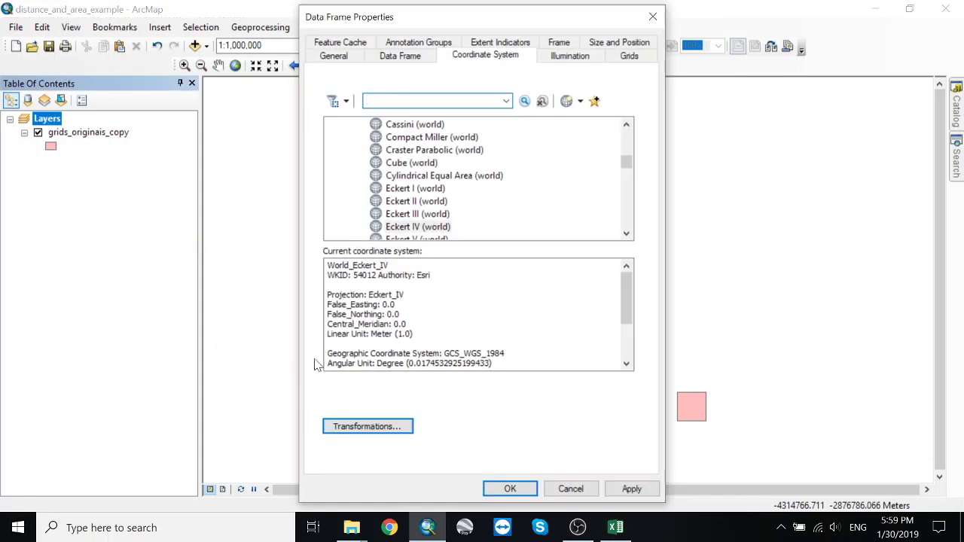
left_click(403, 230)
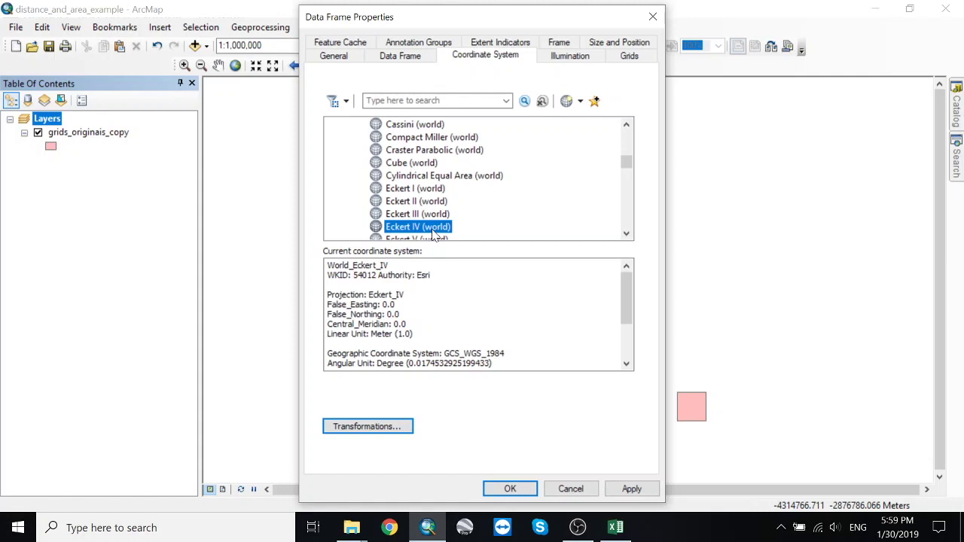
left_click_drag(624, 167, 626, 133)
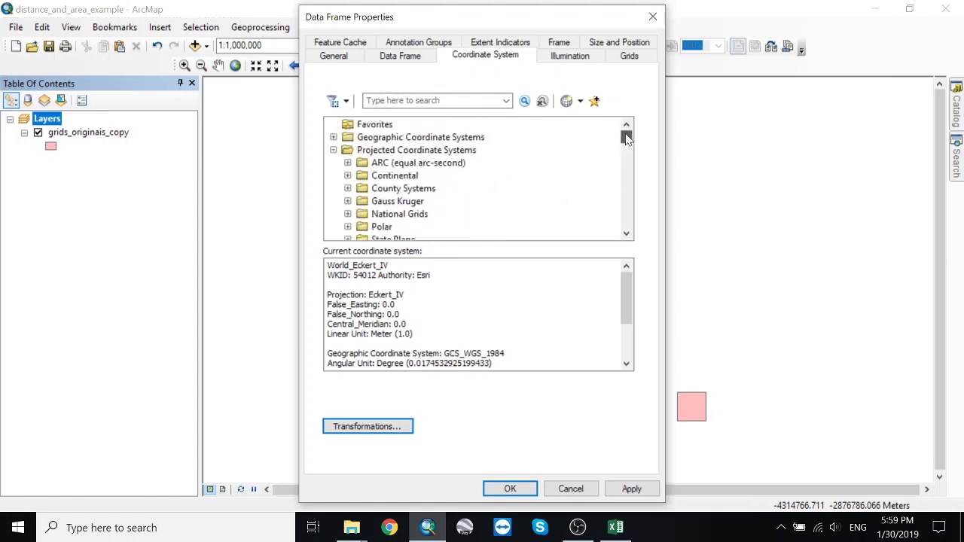
left_click(348, 175)
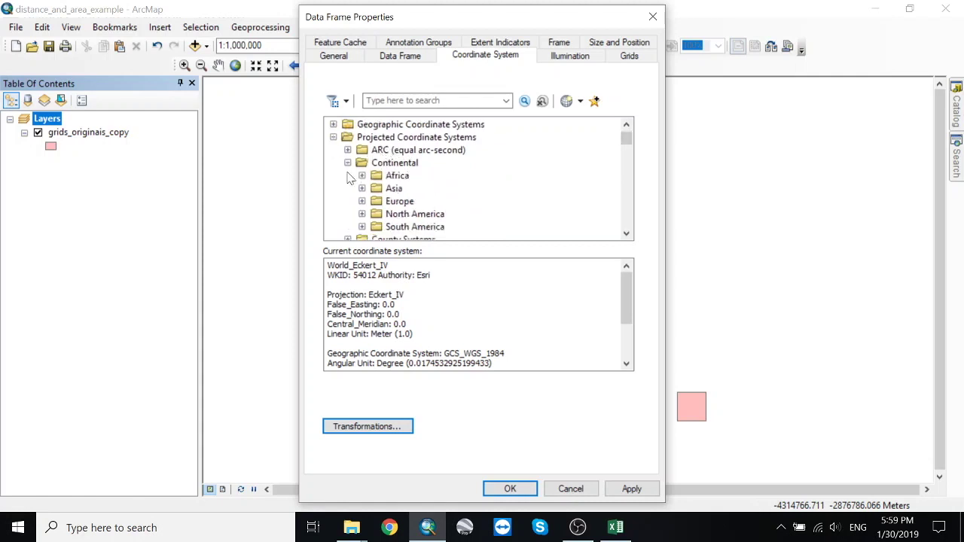
left_click(361, 226)
left_click(434, 215)
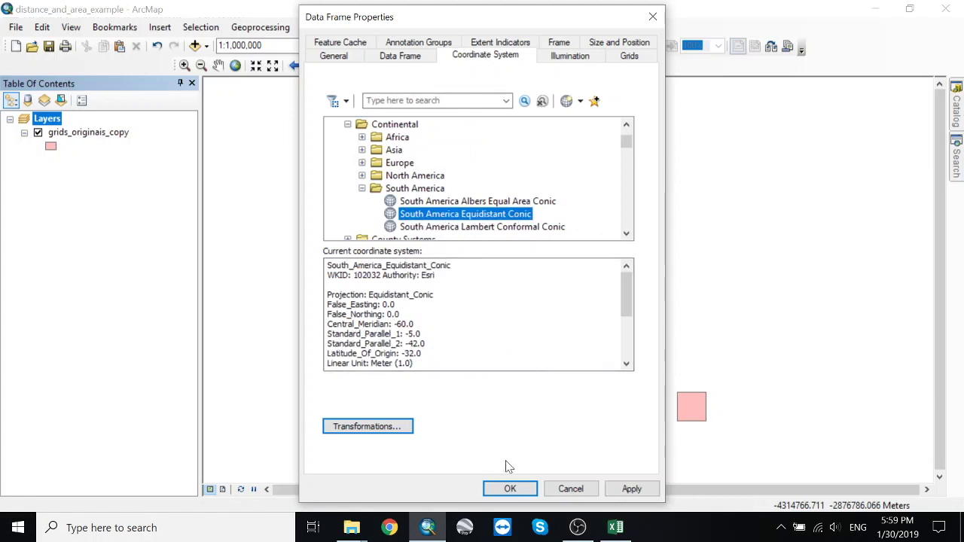
left_click(509, 488)
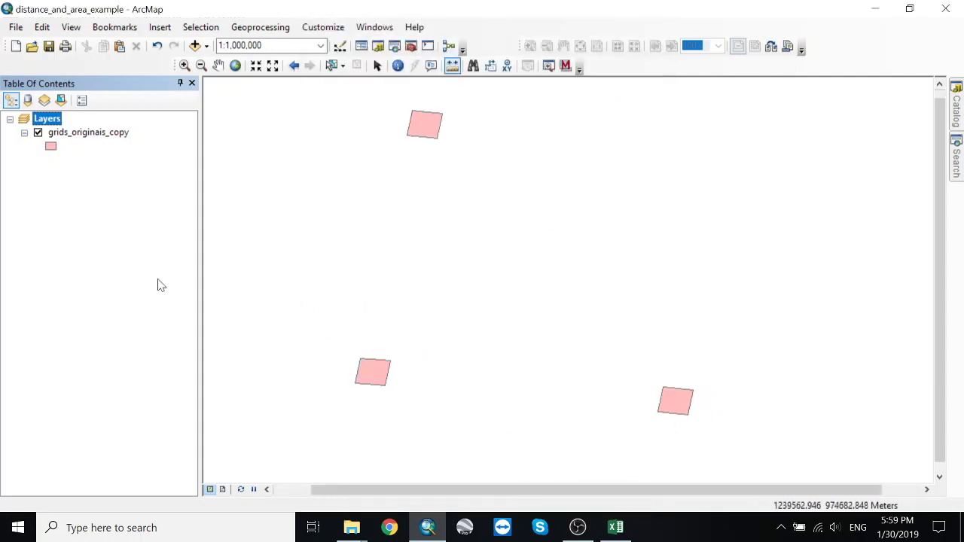
Step: Open the attribute table of the grids_originais_copy layer
right_click(75, 133)
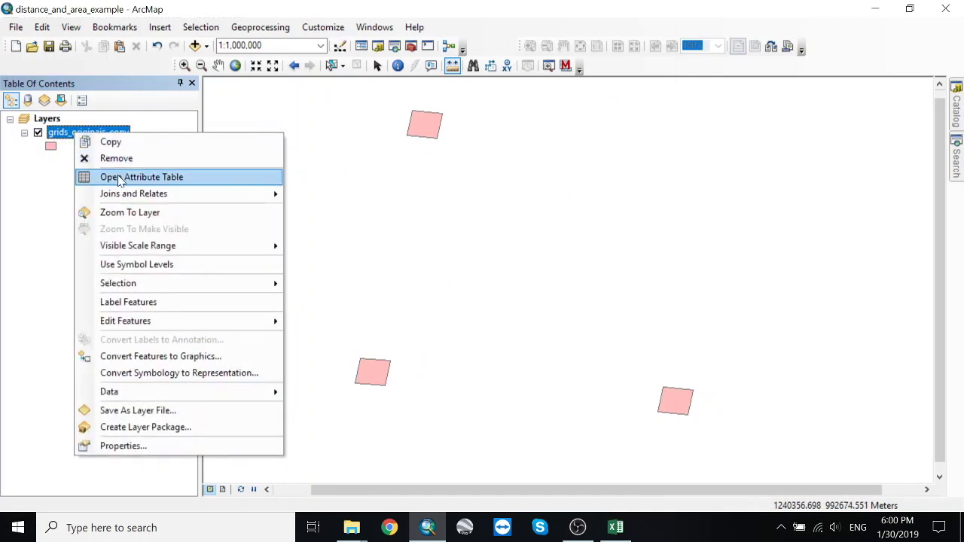
left_click(118, 177)
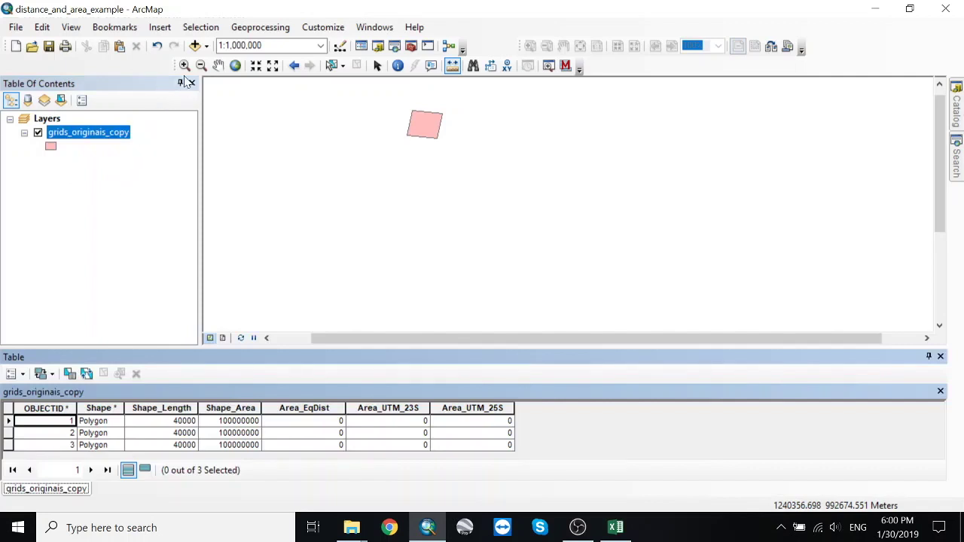
Step: Measure the area of the reprojected lower-left grid polygon by tracing its four corner vertices
left_click(235, 66)
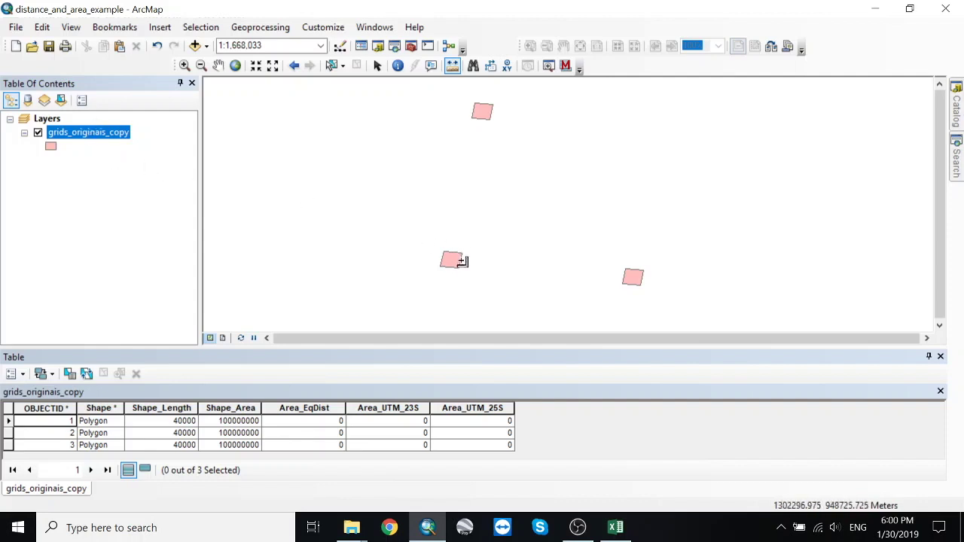
scroll(453, 260, "up", 5)
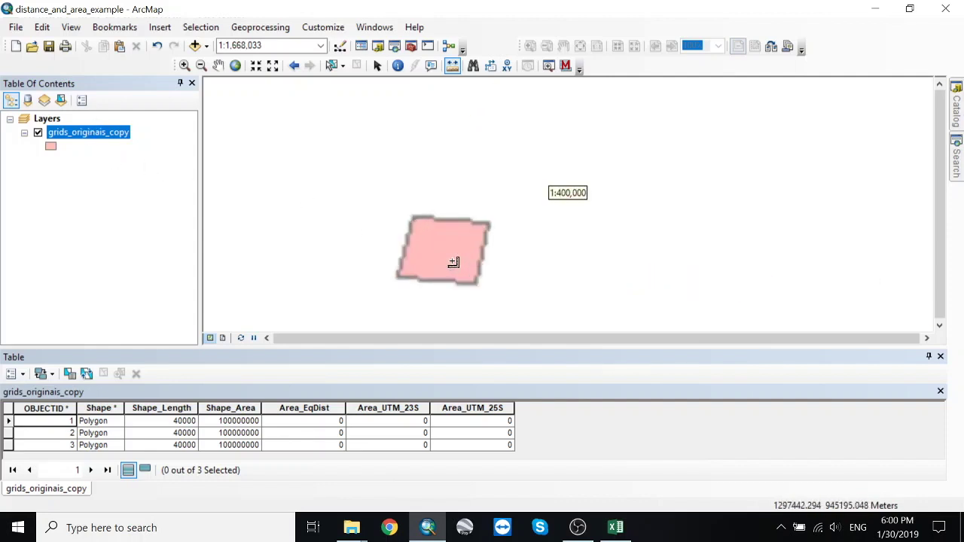
left_click(377, 65)
left_click(452, 66)
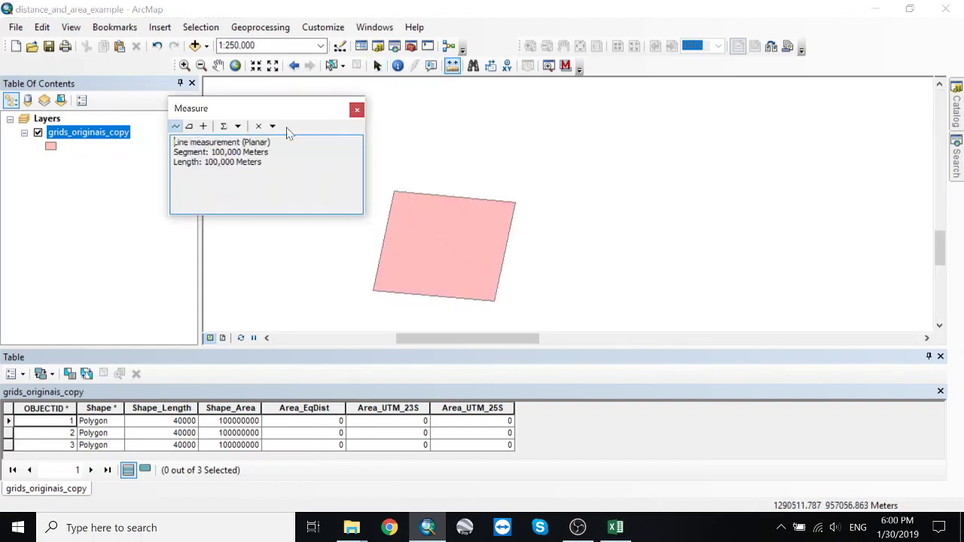
left_click(190, 126)
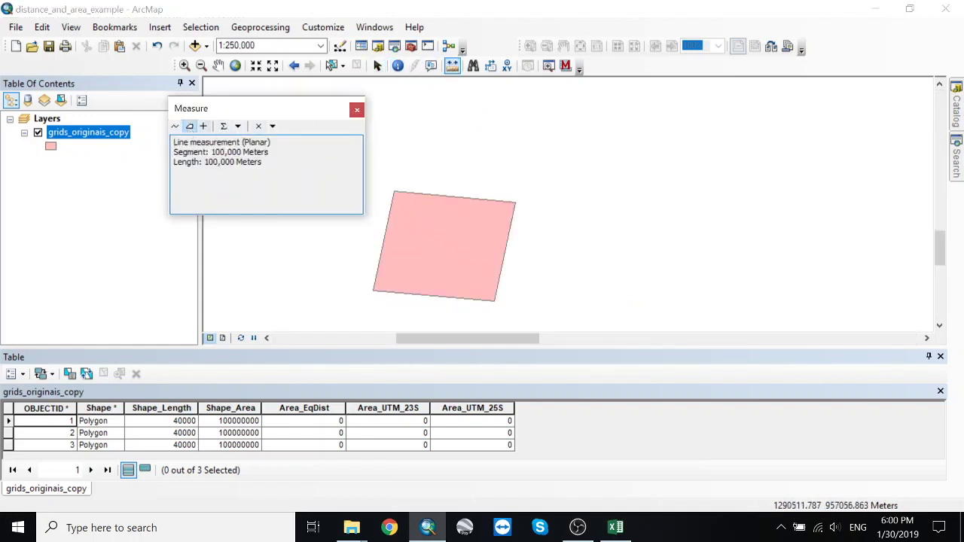
left_click(393, 191)
left_click(514, 200)
left_click(496, 301)
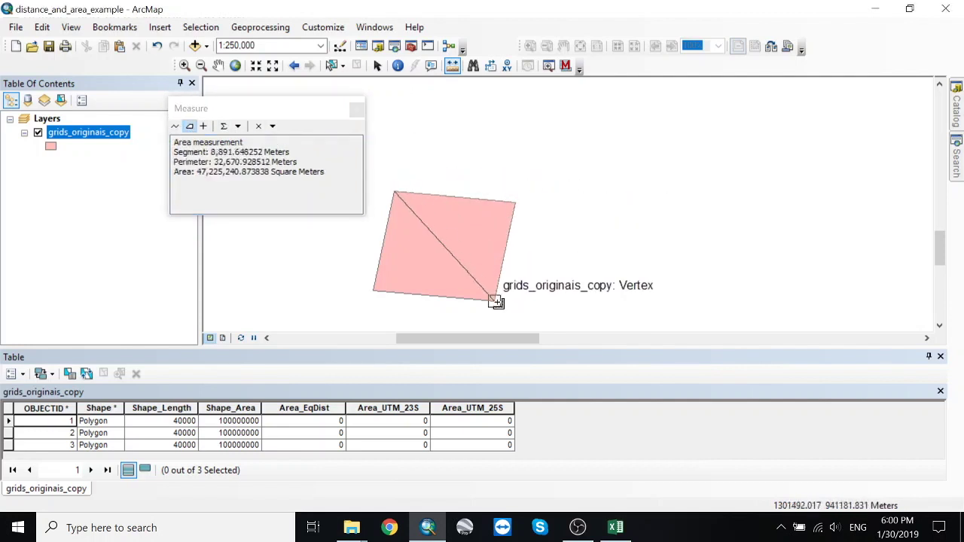
double_click(375, 292)
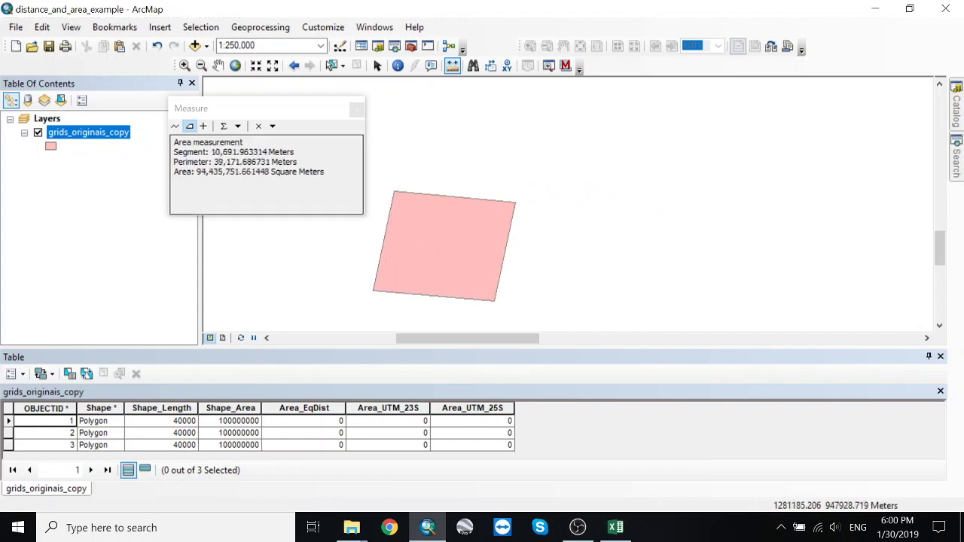
Step: Calculate the Area_EqDist field as polygon area in square meters, using the data frame's South America Equidistant Conic coordinate system
left_click(315, 407)
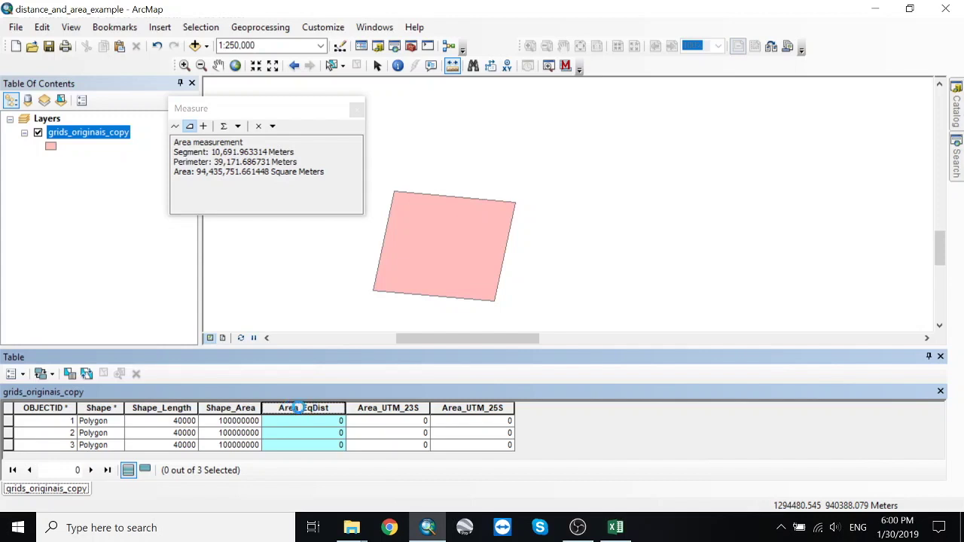
right_click(289, 404)
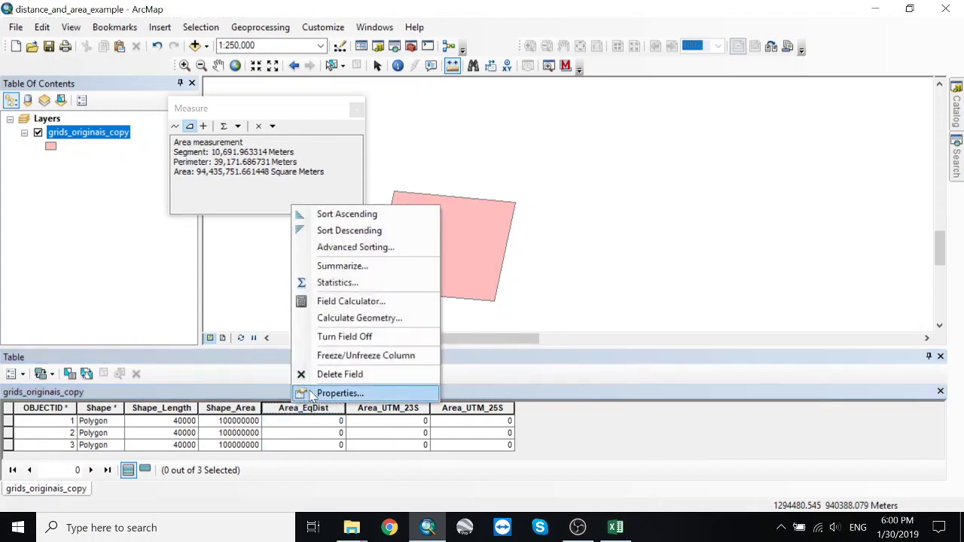
left_click(335, 319)
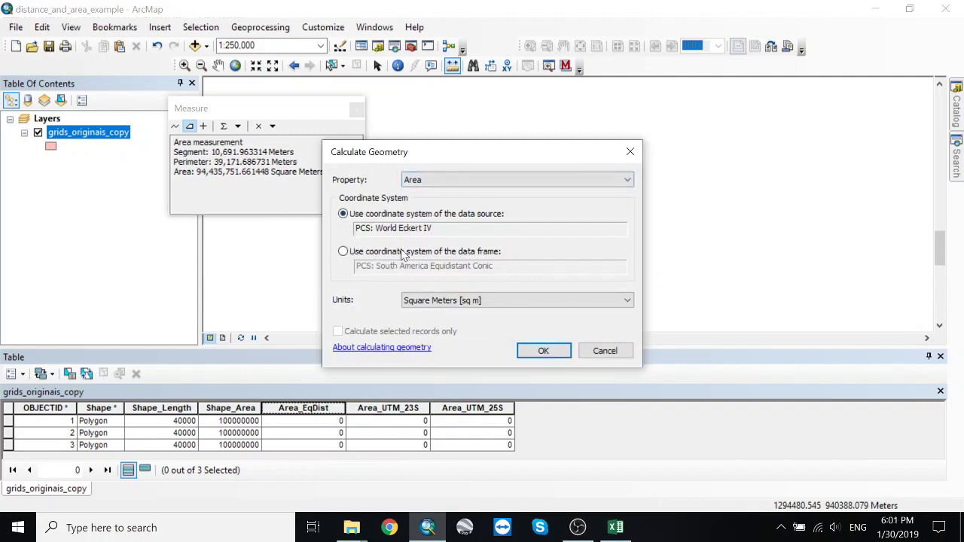
left_click(343, 252)
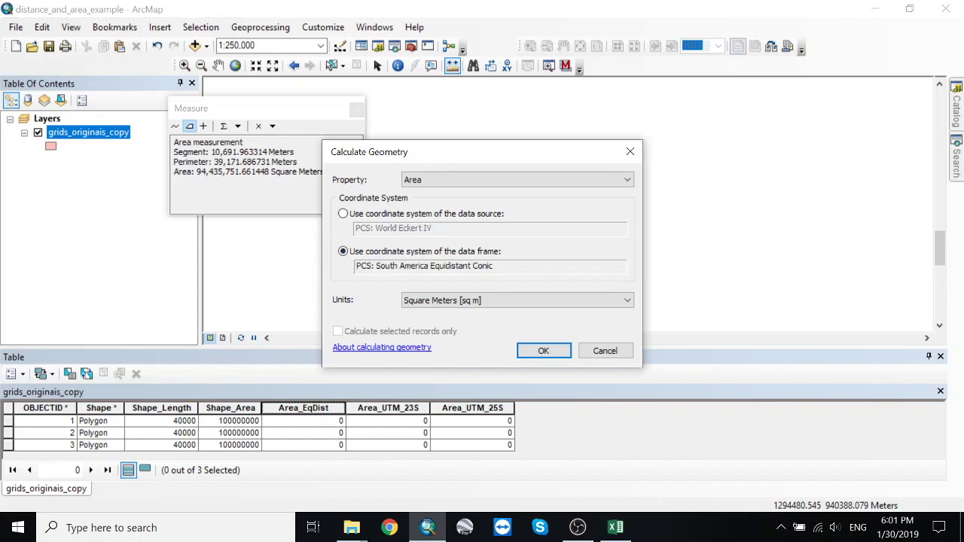
left_click(537, 349)
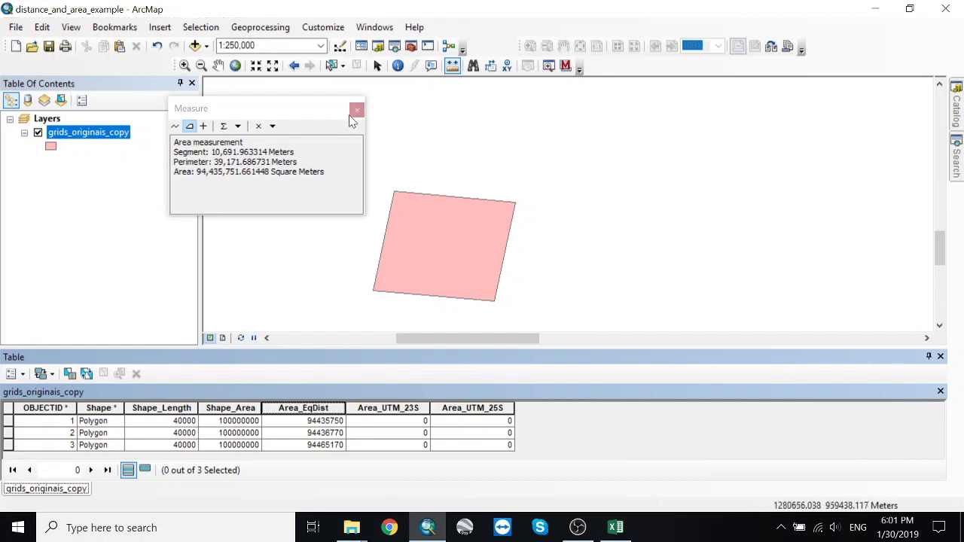
Step: Measure the planar distances from the lower-left grid square's upper-right corner to the matching corners of the upper and lower-right squares
left_click(235, 66)
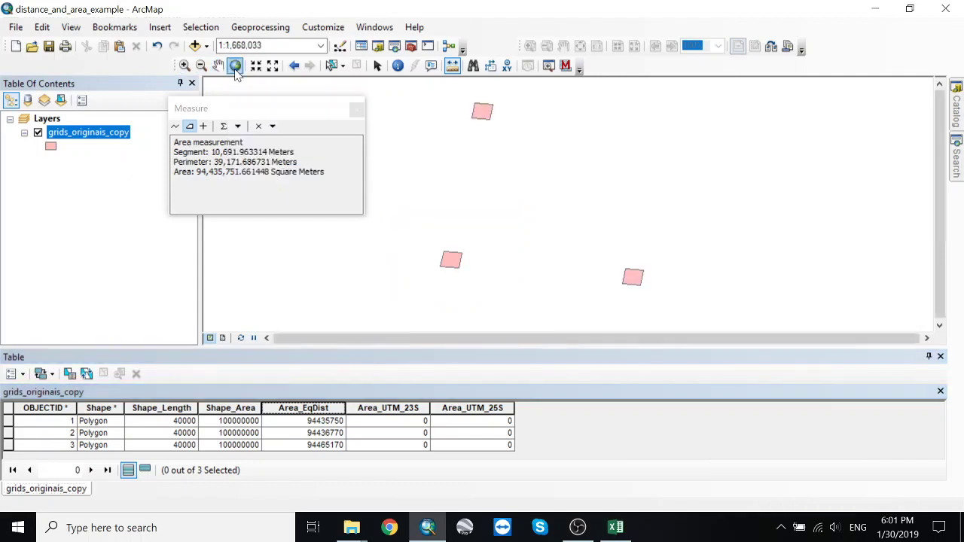
left_click(177, 128)
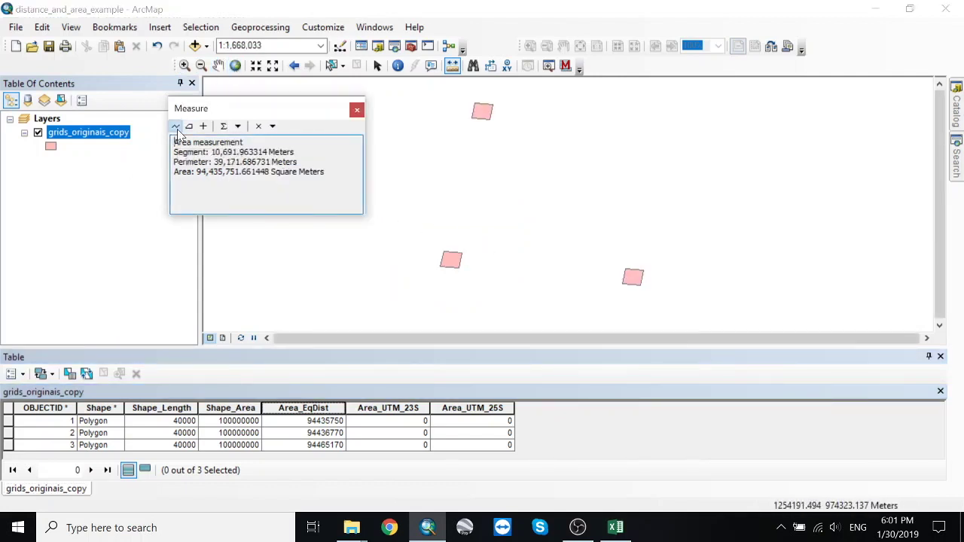
left_click(461, 252)
left_click(460, 253)
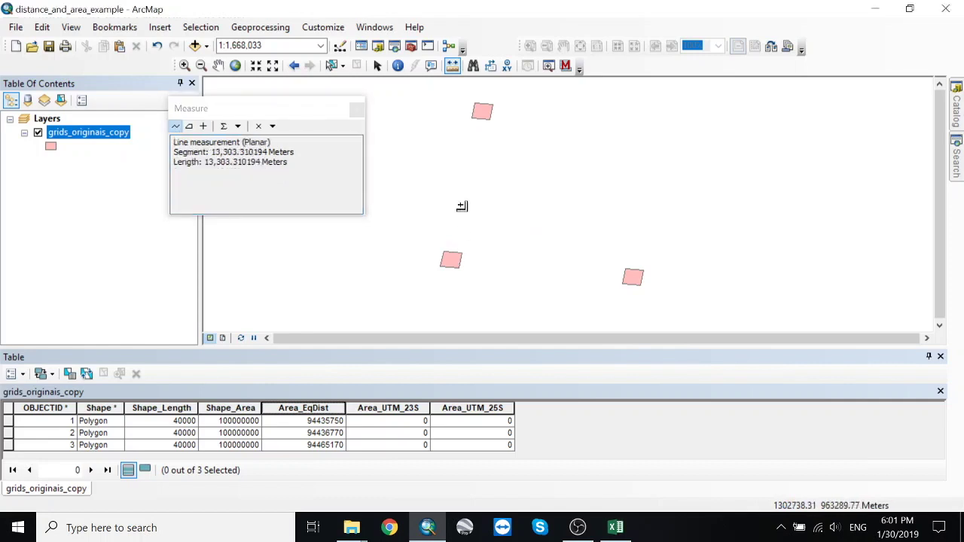
double_click(490, 107)
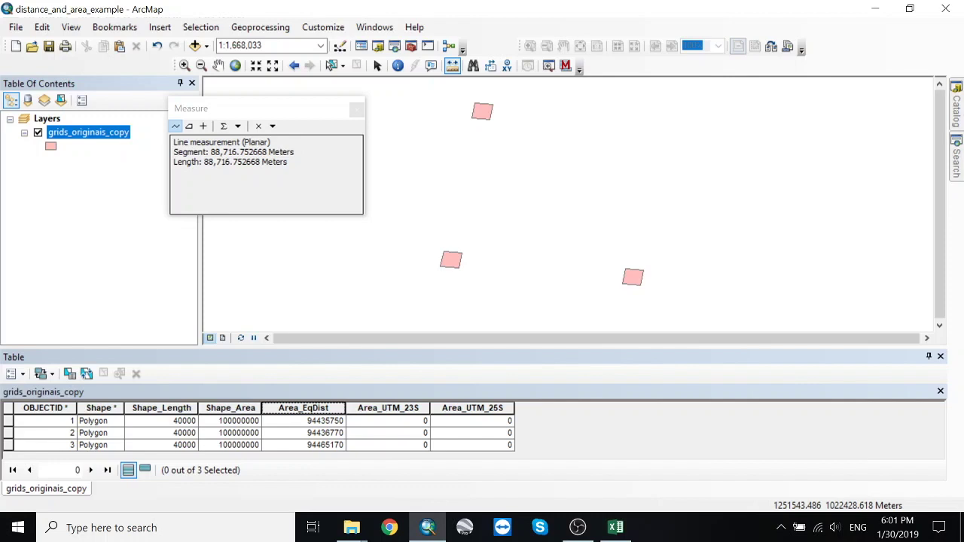
left_click(468, 255)
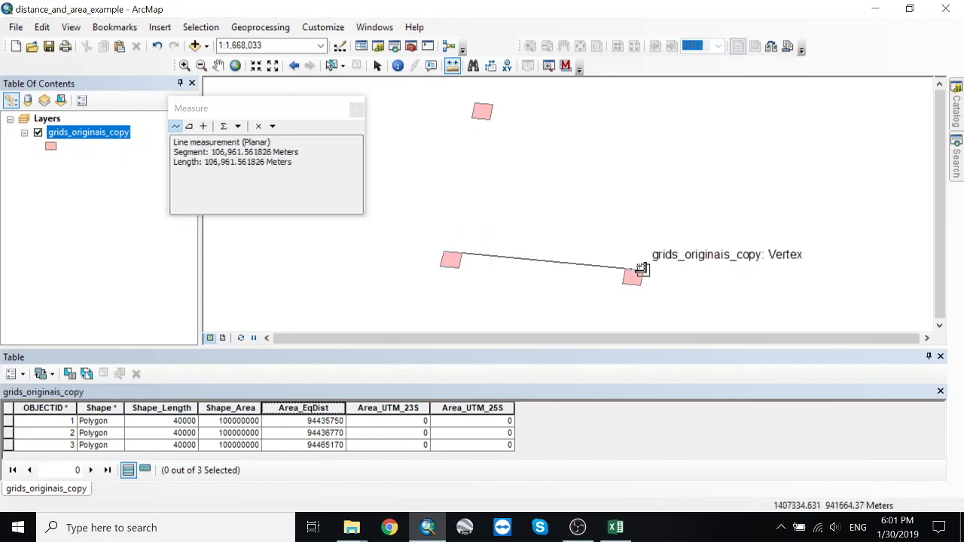
double_click(641, 269)
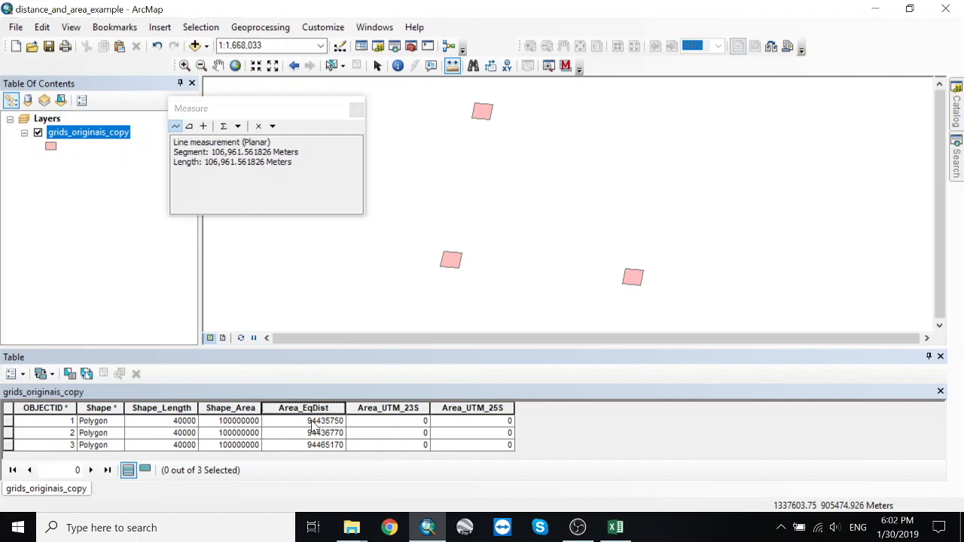
left_click(356, 109)
Step: Change the data frame's coordinate system to the projected system WGS 1984 UTM Zone 23S
double_click(57, 121)
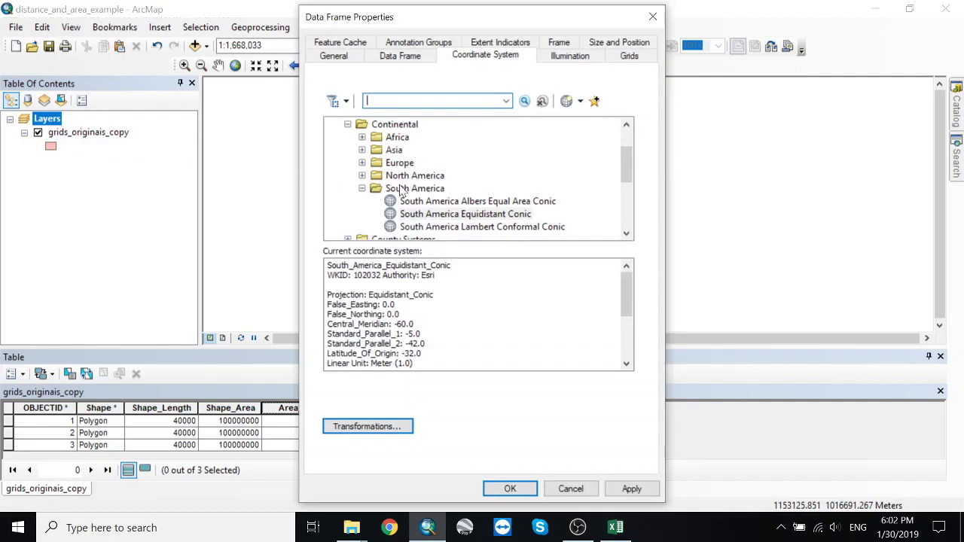
left_click(360, 189)
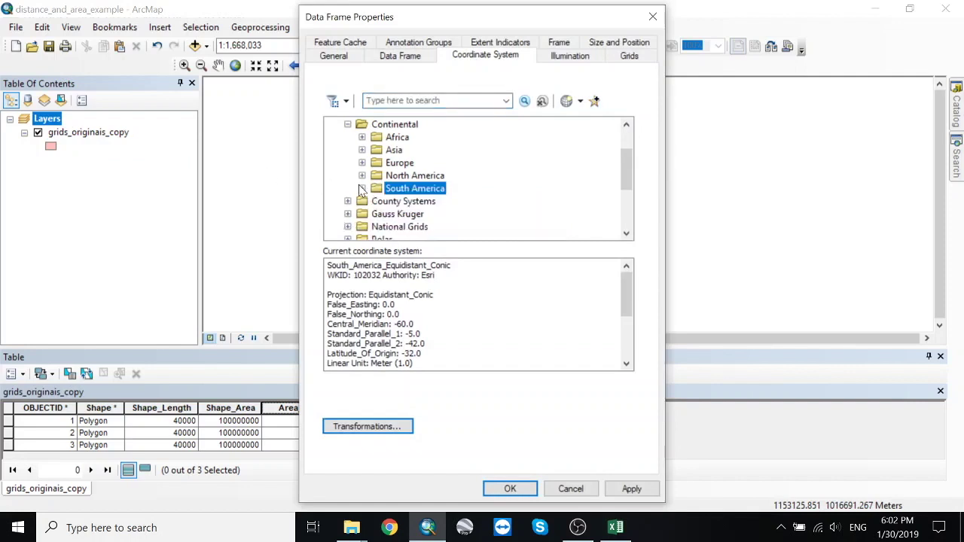
scroll(361, 190, "down", 3)
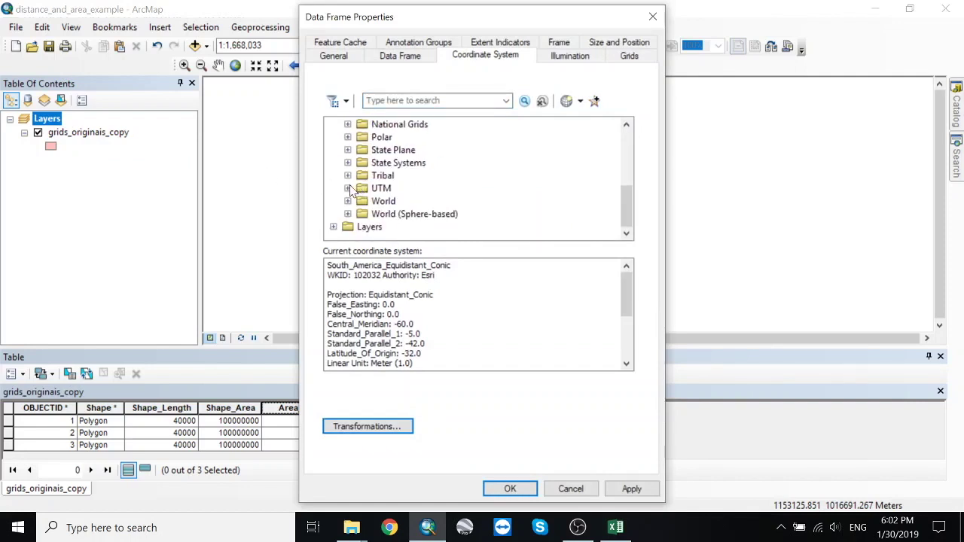
left_click(348, 188)
scroll(369, 189, "down", 3)
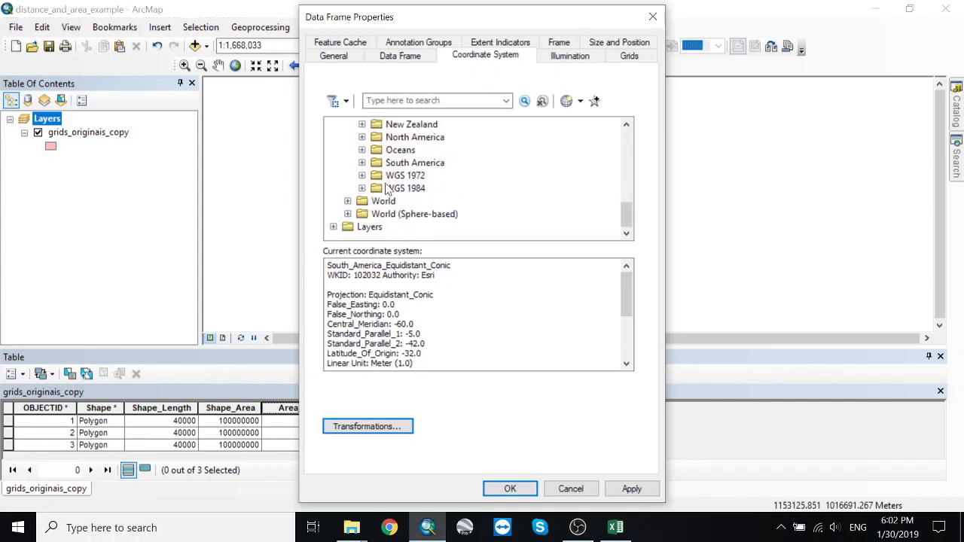
double_click(392, 188)
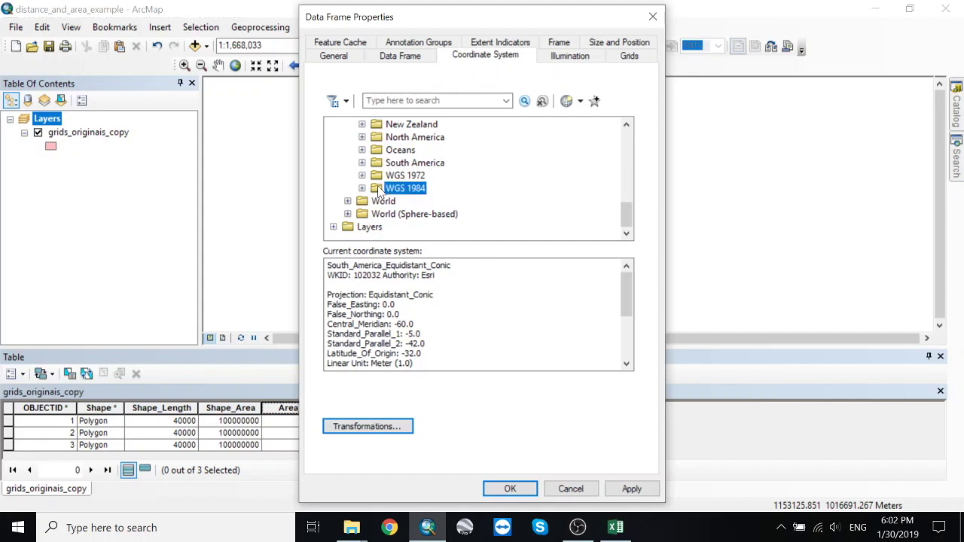
left_click(425, 214)
double_click(426, 216)
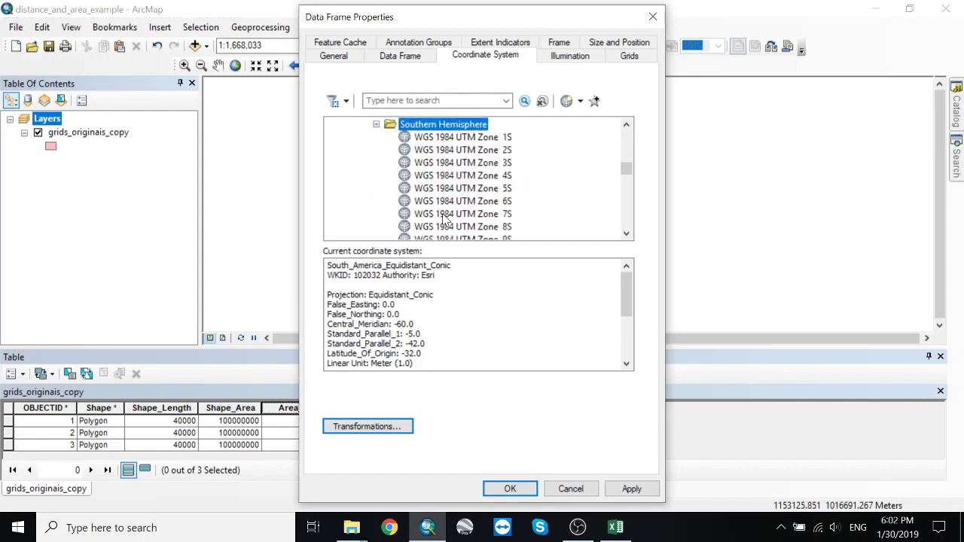
scroll(445, 219, "down", 5)
left_click(470, 227)
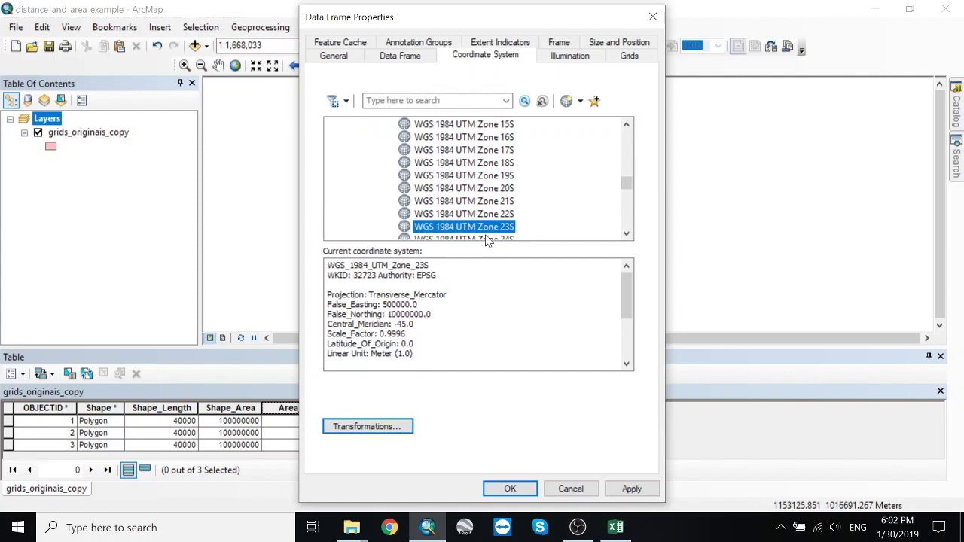
left_click(504, 489)
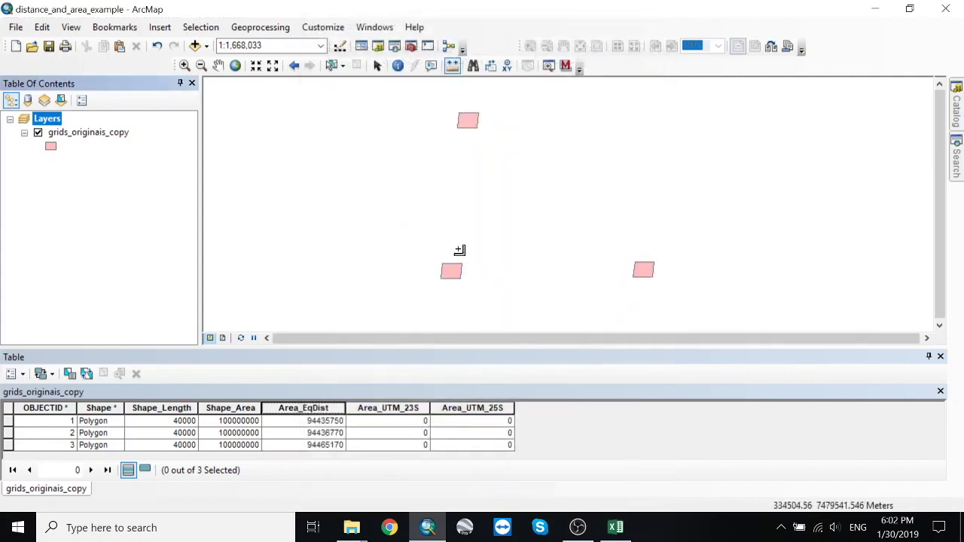
Step: Calculate the Area_UTM_23S field as polygon area in square meters, using the data frame's WGS 1984 UTM Zone 23S coordinate system
left_click(384, 408)
right_click(384, 408)
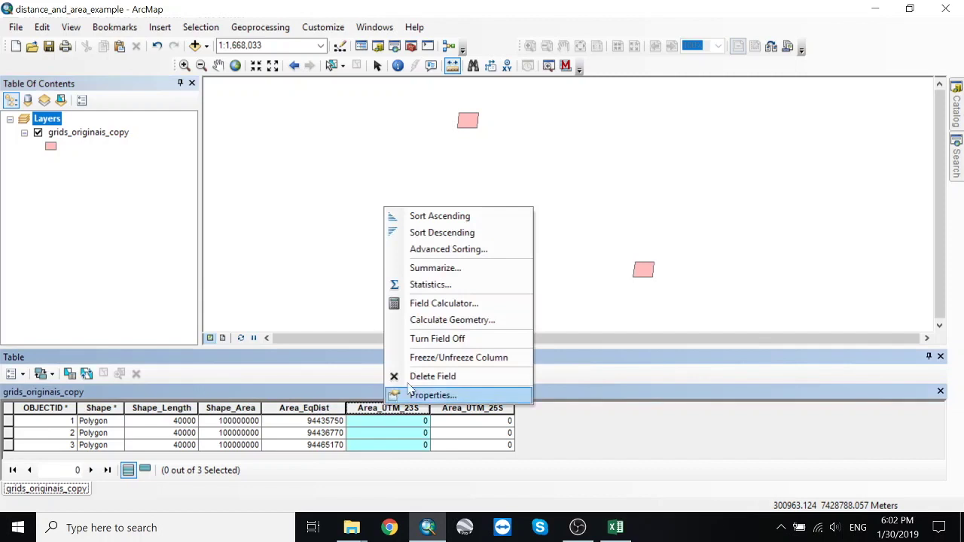
left_click(436, 320)
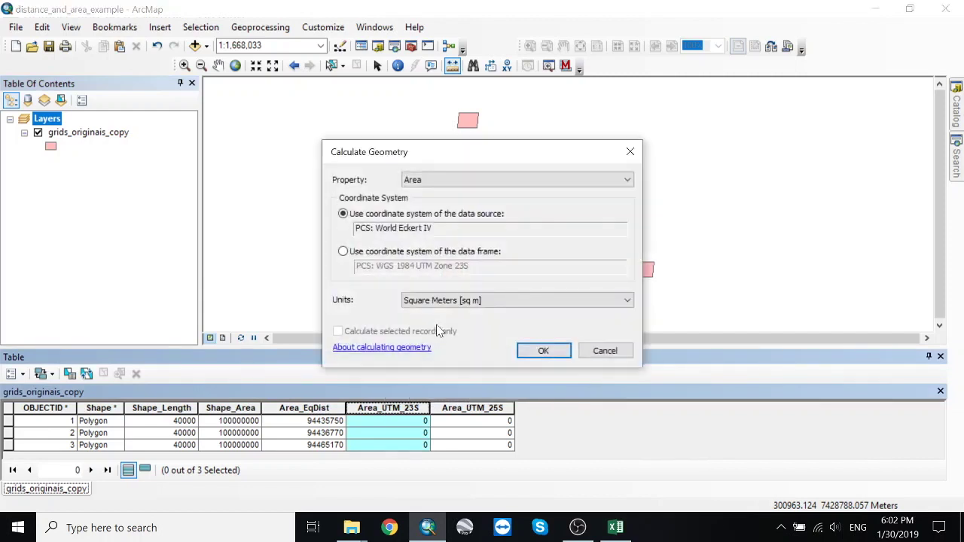
left_click(344, 251)
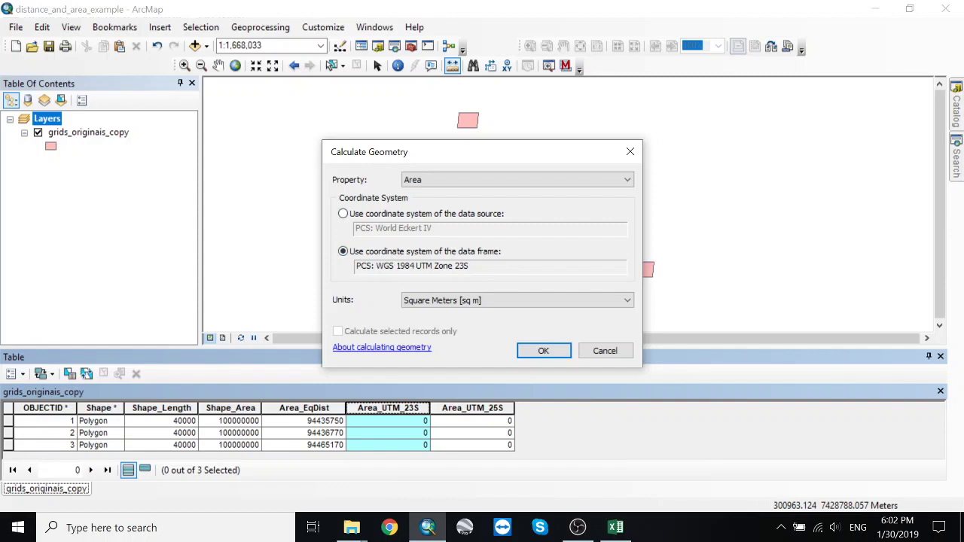
left_click(543, 350)
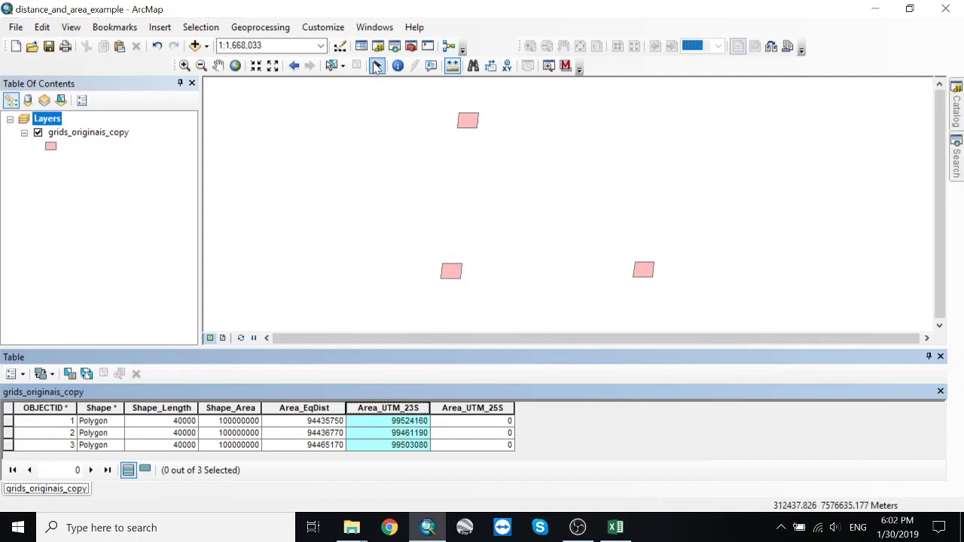
Step: Measure the UTM Zone 23S line distances from the lower-left grid square to the upper square and to the lower-right square
left_click(452, 65)
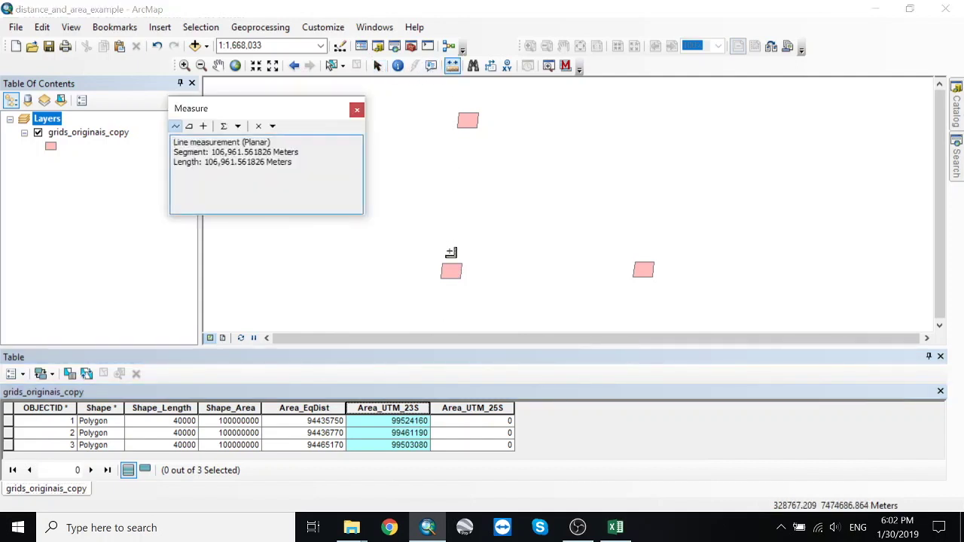
left_click(462, 262)
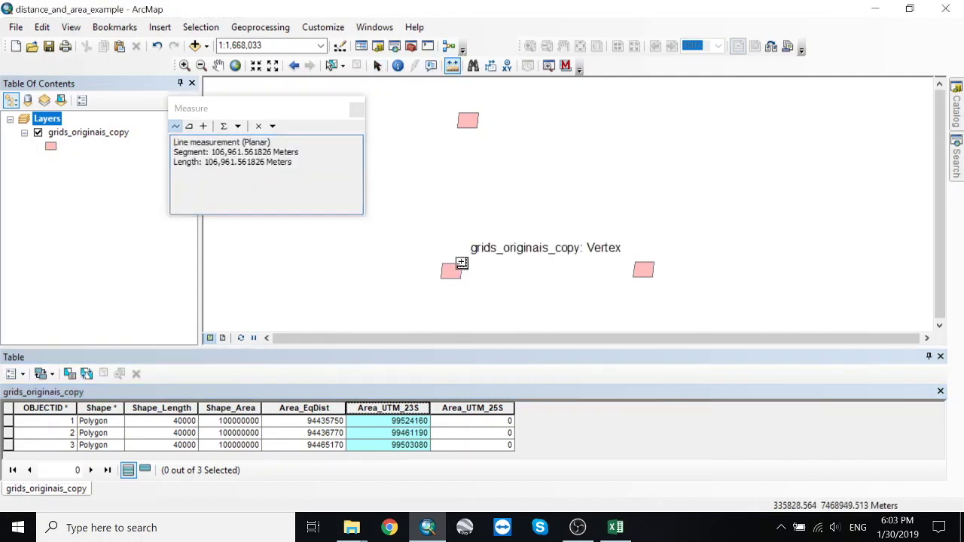
double_click(478, 113)
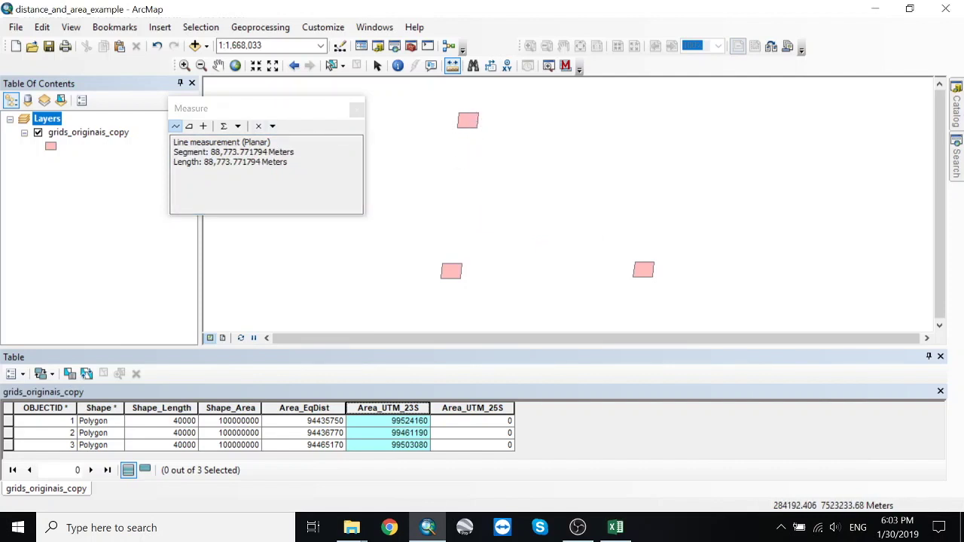
left_click(461, 268)
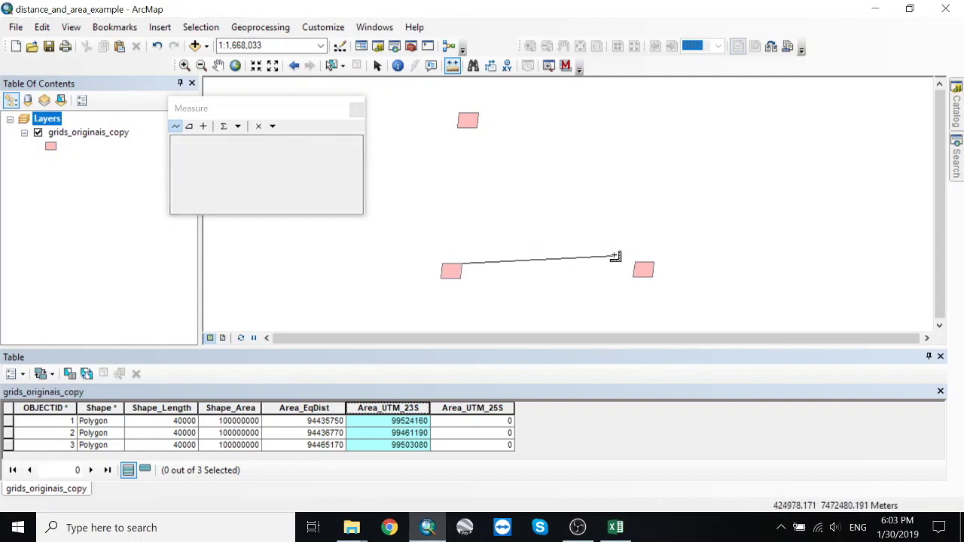
double_click(642, 263)
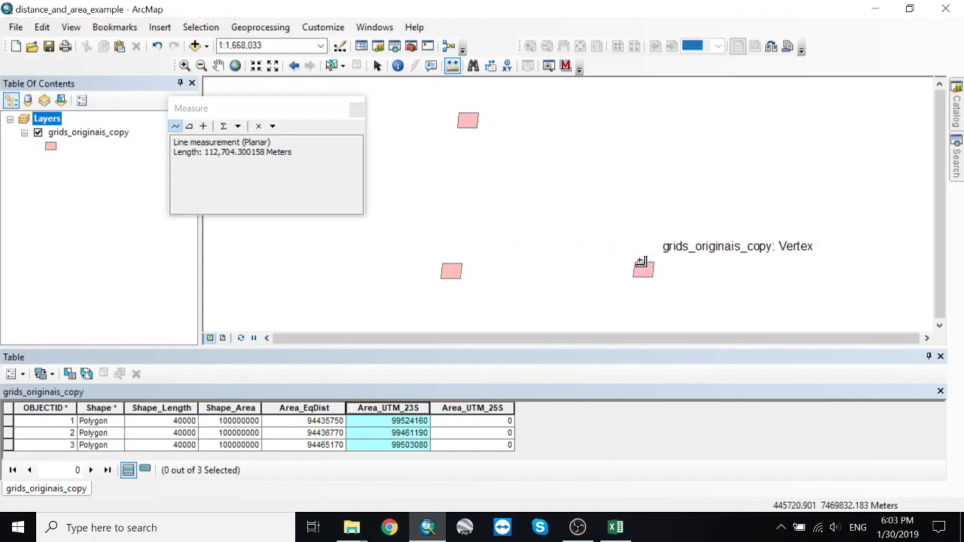
left_click(461, 264)
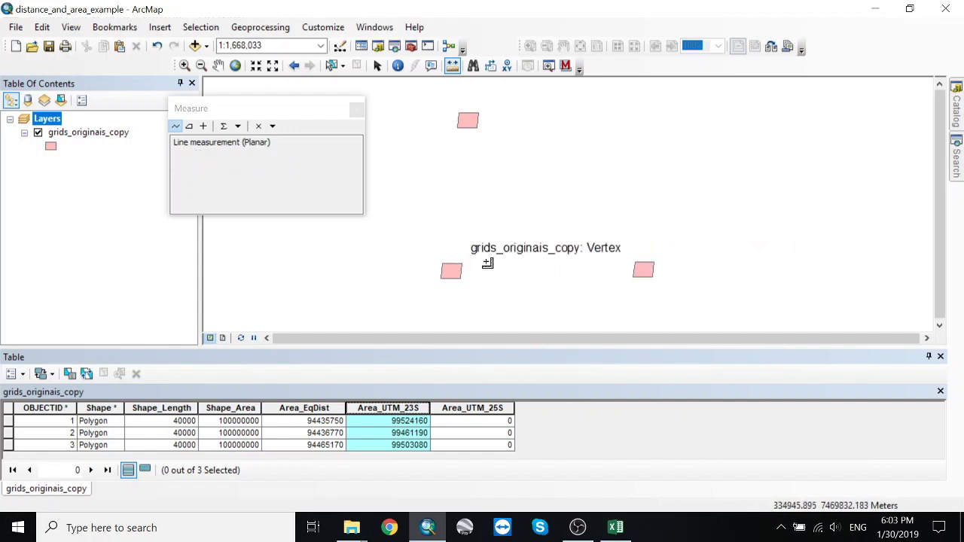
double_click(644, 264)
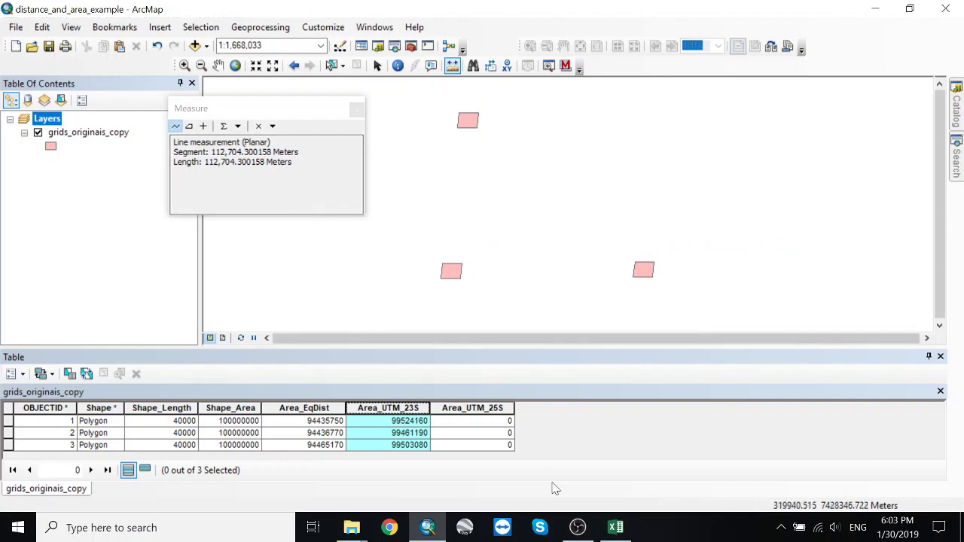
Step: Switch to the area distance example workbook in Excel and compare the Área values across the projections from Eckert IV to UTM_30S
left_click(615, 527)
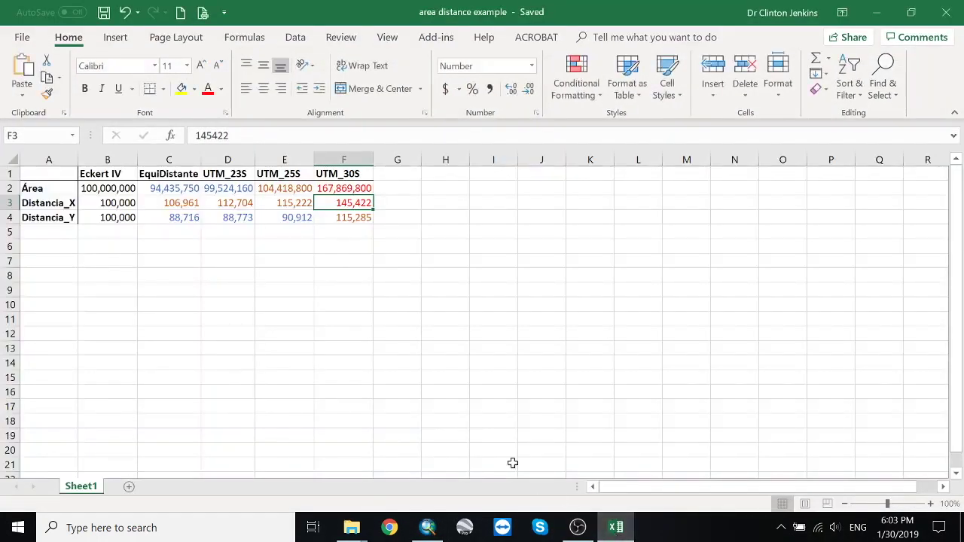
left_click(113, 189)
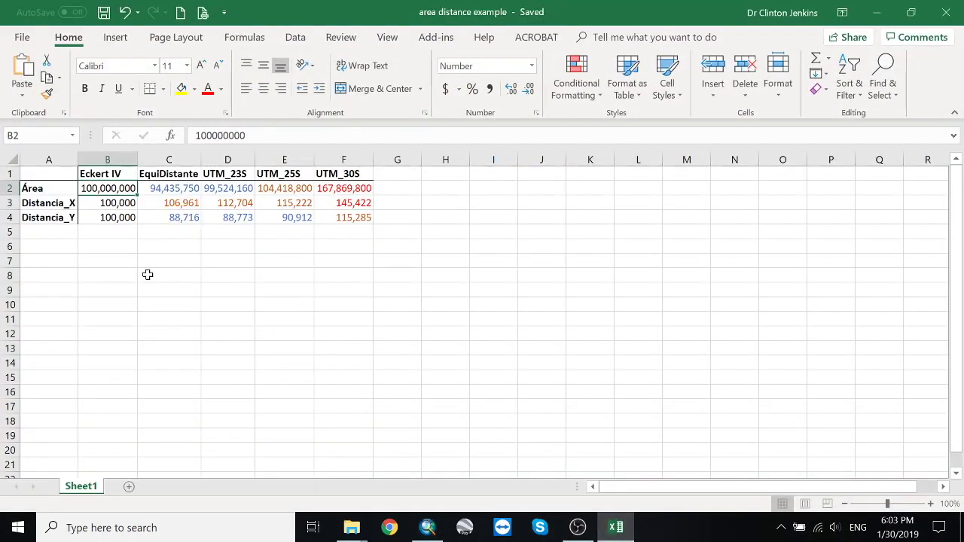
key("Left")
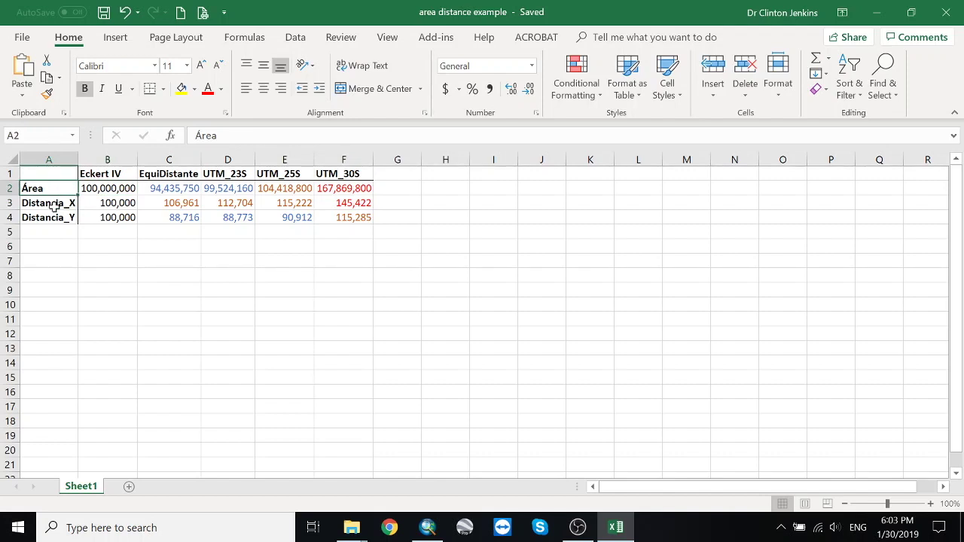
left_click(97, 191)
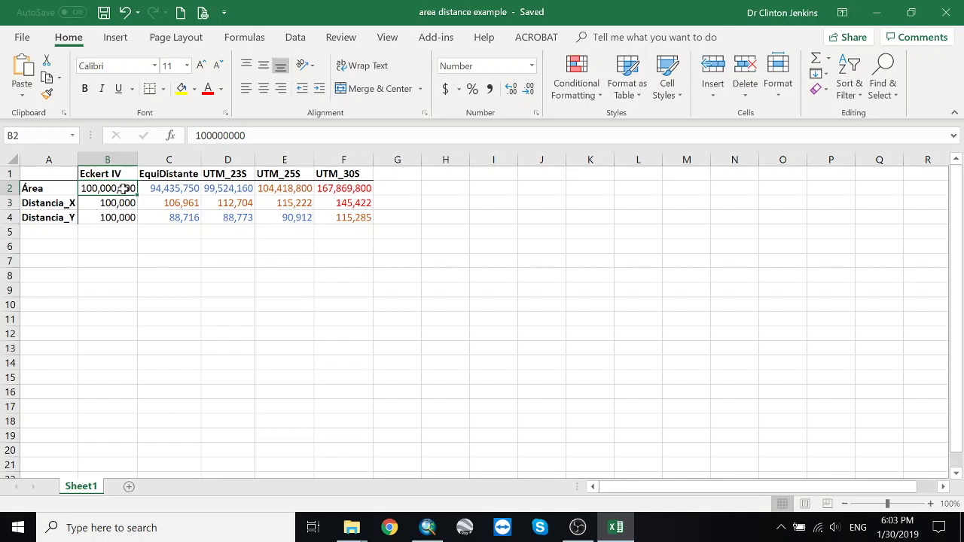
key("Right")
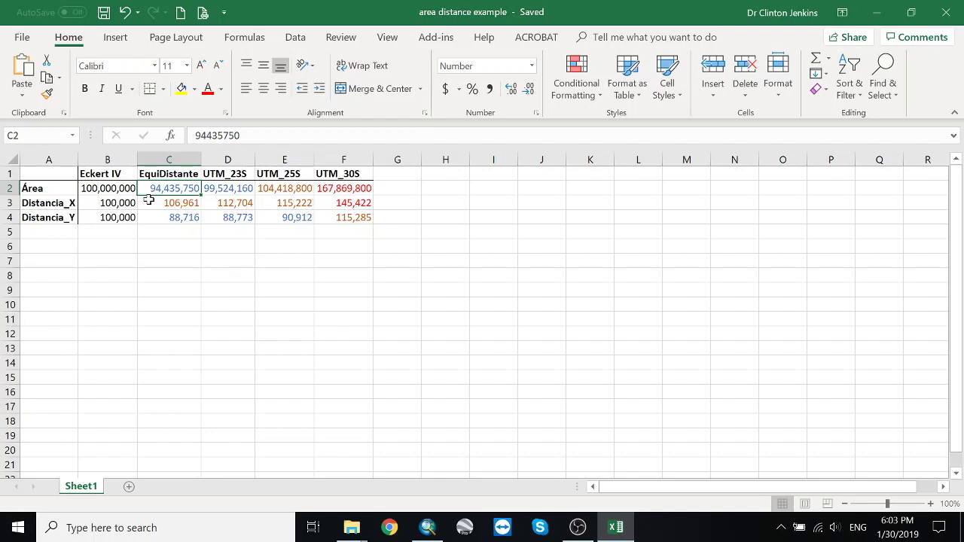
left_click(131, 188)
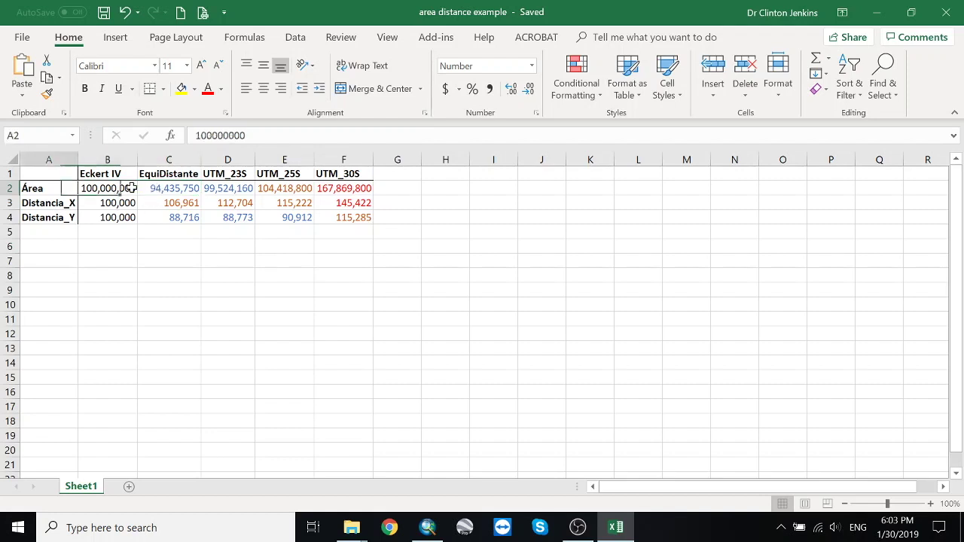
key("Right")
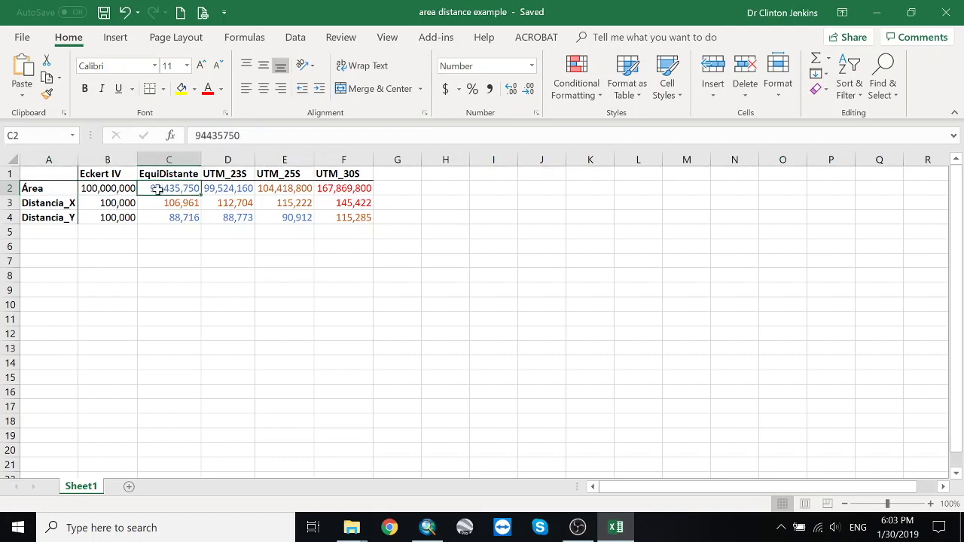
key("Right")
key("Right")
key("Right")
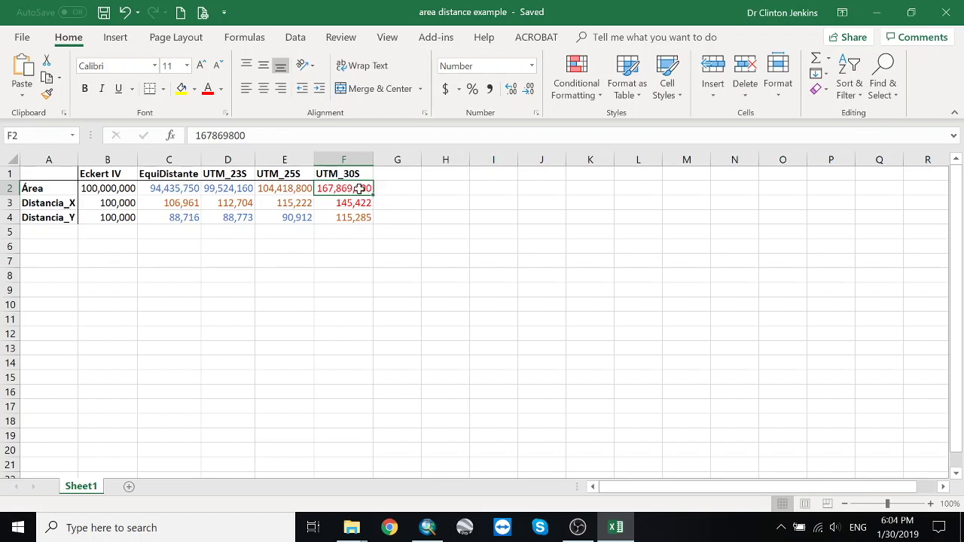
Step: Compare the Distancia_X and Distancia_Y values of the Eckert IV and EquiDistante projections
left_click(124, 204)
key("Down")
key("Up")
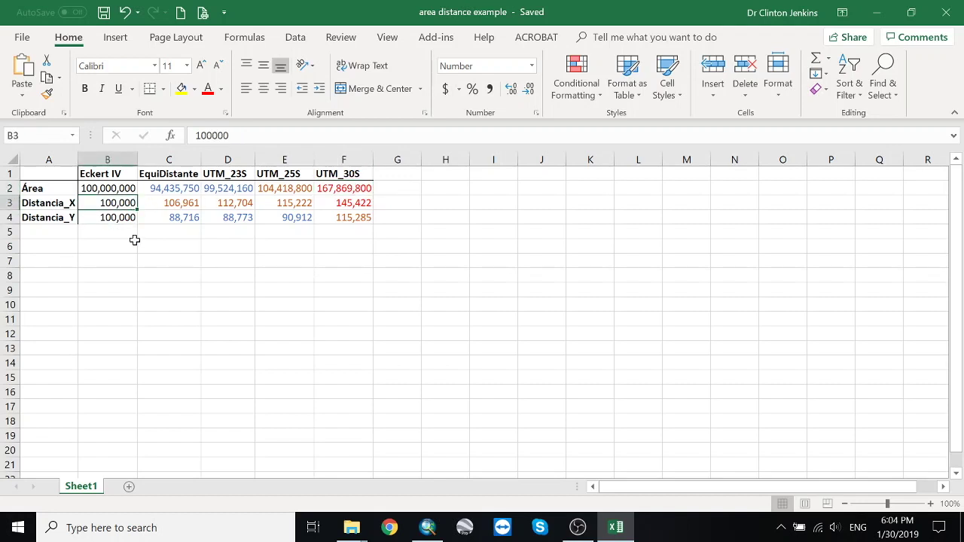
key("Right")
key("Down")
key("Up")
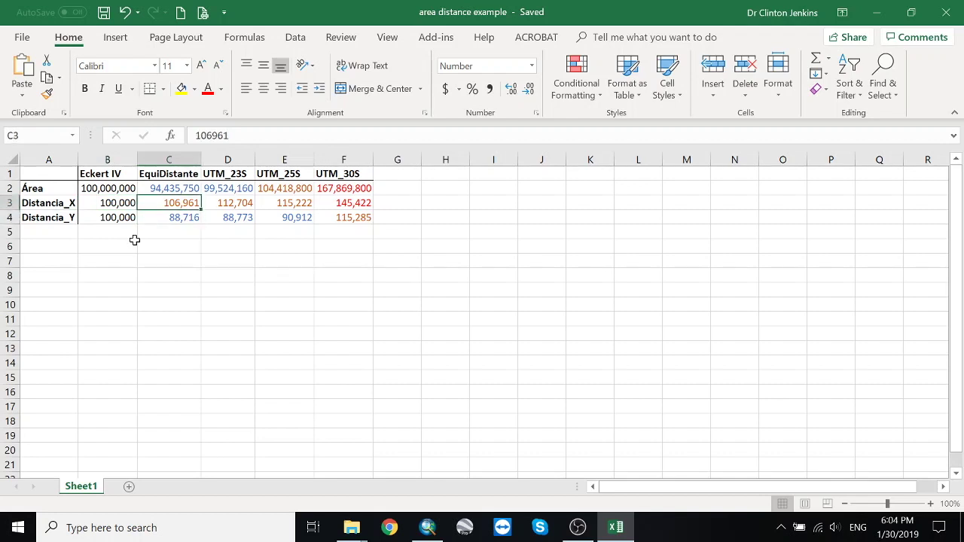
key("Down")
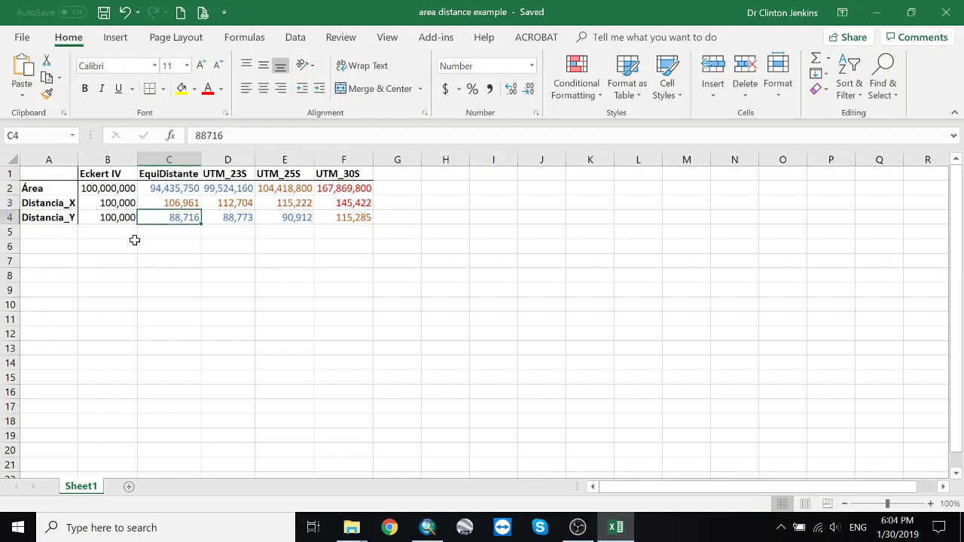
key("Up")
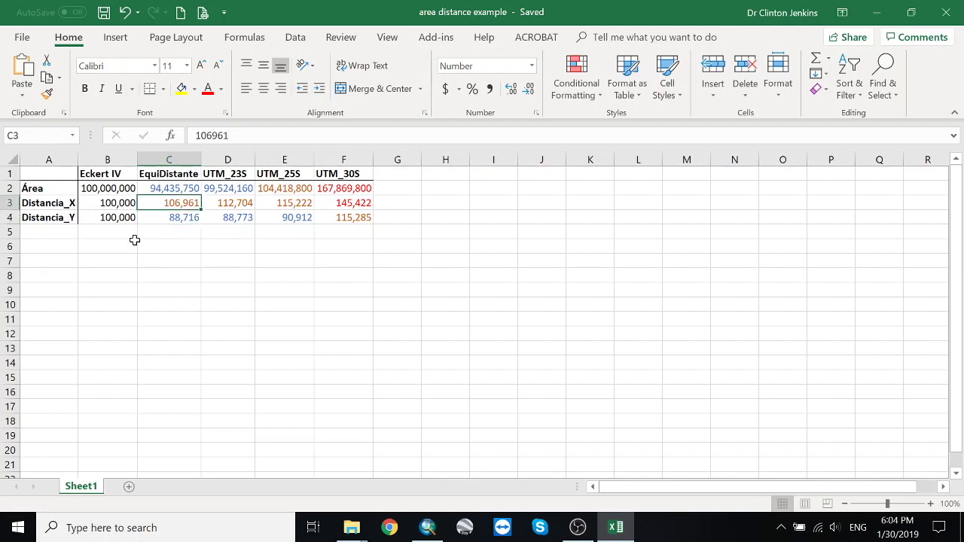
Step: Review the Distancia_X and Distancia_Y rows across the UTM_23S, UTM_25S and UTM_30S columns, returning to the Eckert IV Distancia_X cell
key("Right")
key("Right")
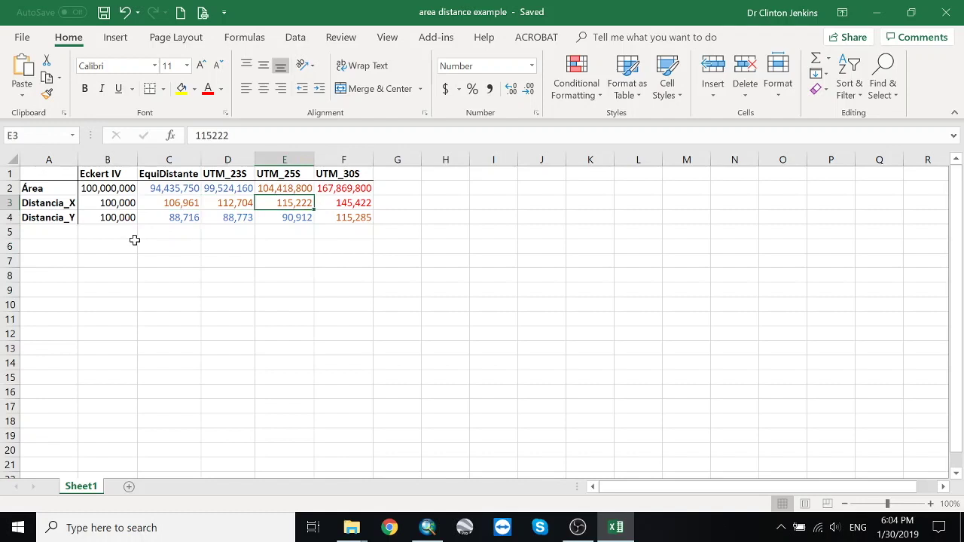
key("Right")
key("Down")
key("Left")
key("Left")
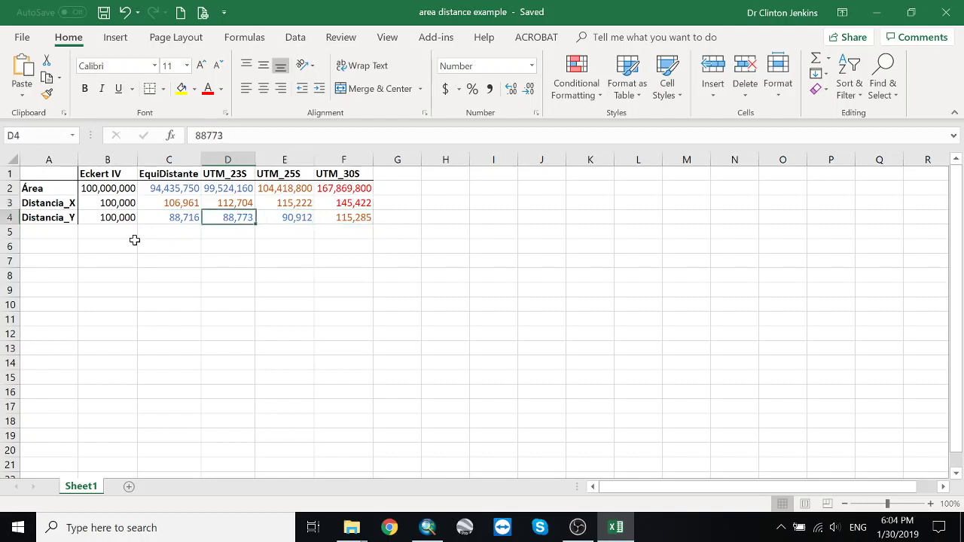
key("Left")
key("Up")
key("Down")
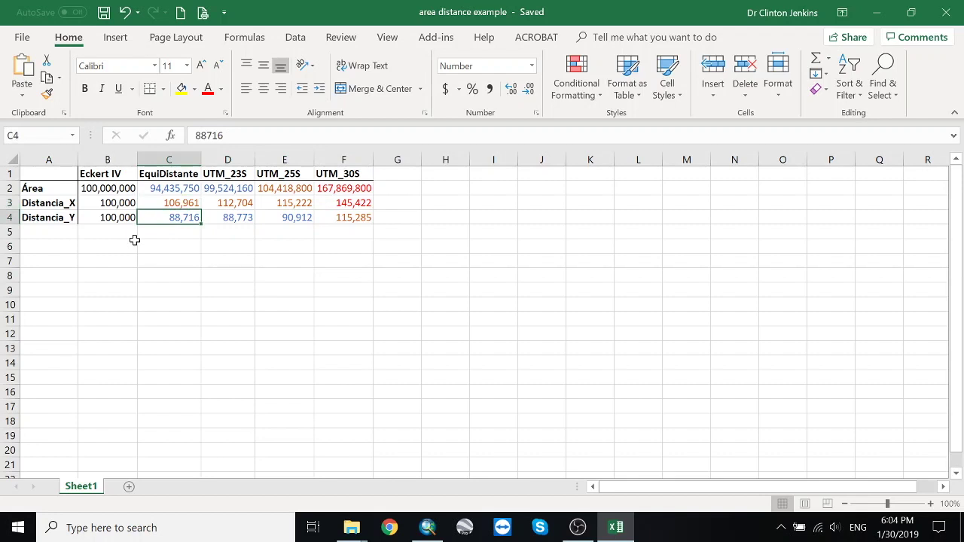
key("Left")
key("Up")
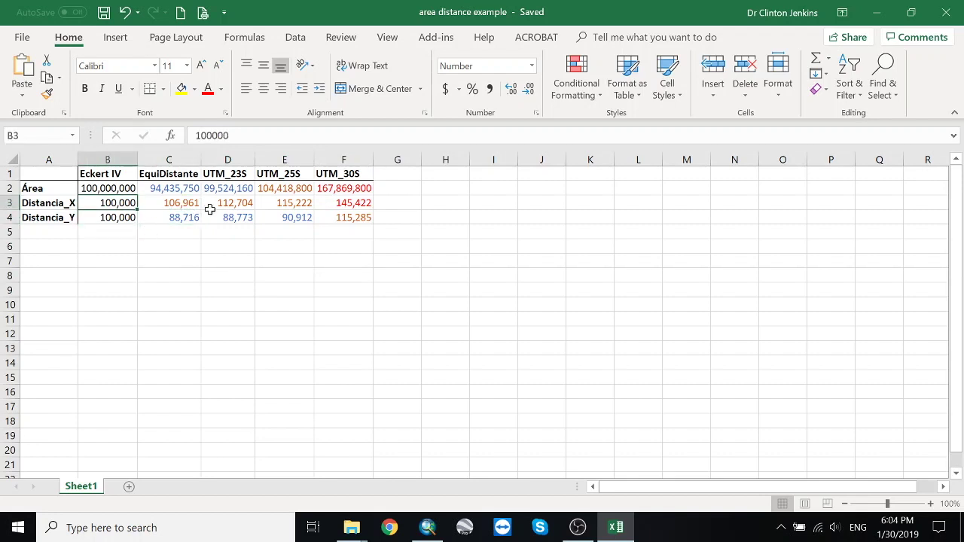